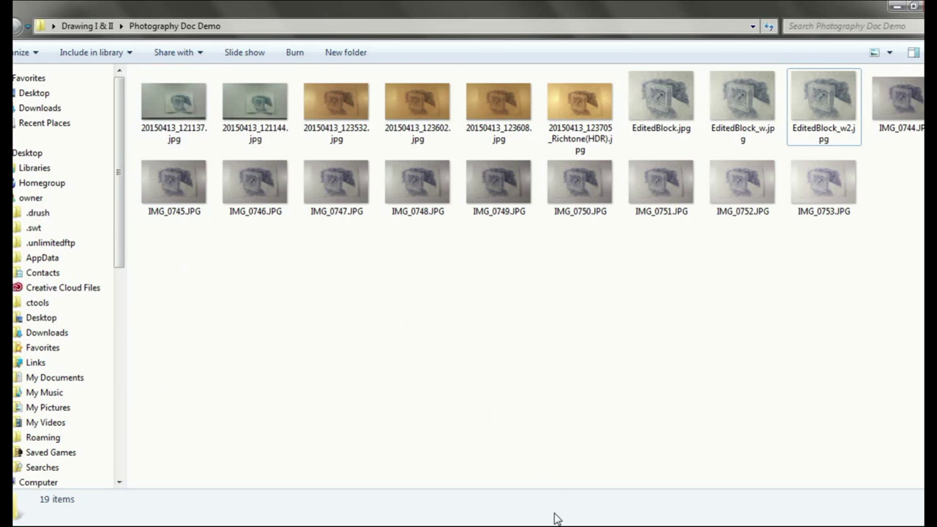
Open IMG_0751.JPG from the Photography Doc Demo folder in Windows Live Photo Gallery
click(523, 521)
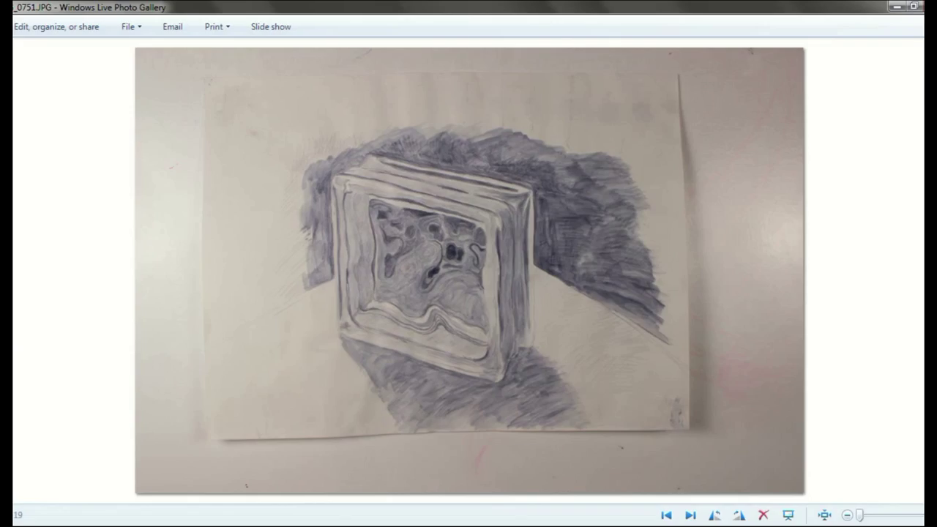
Cycle with Next through all 19 IMG_07xx photos of the glass block drawing
click(690, 515)
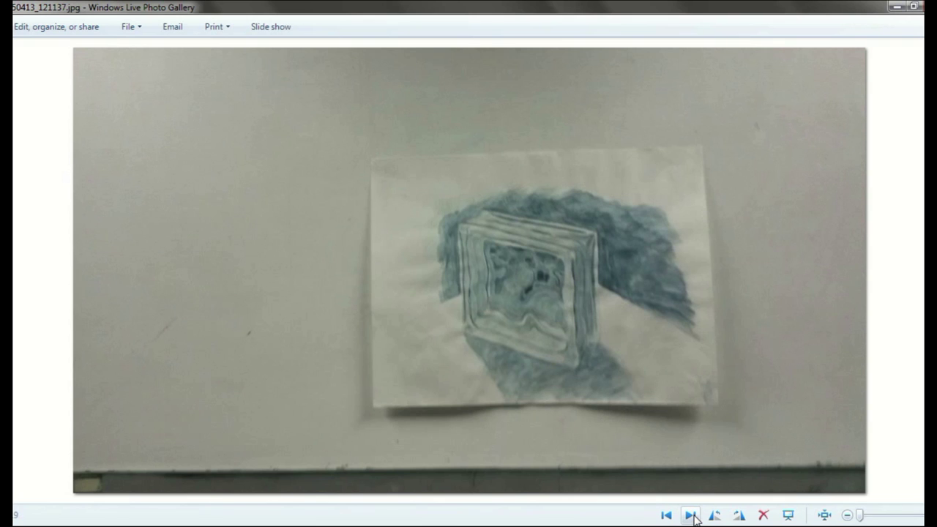
click(691, 516)
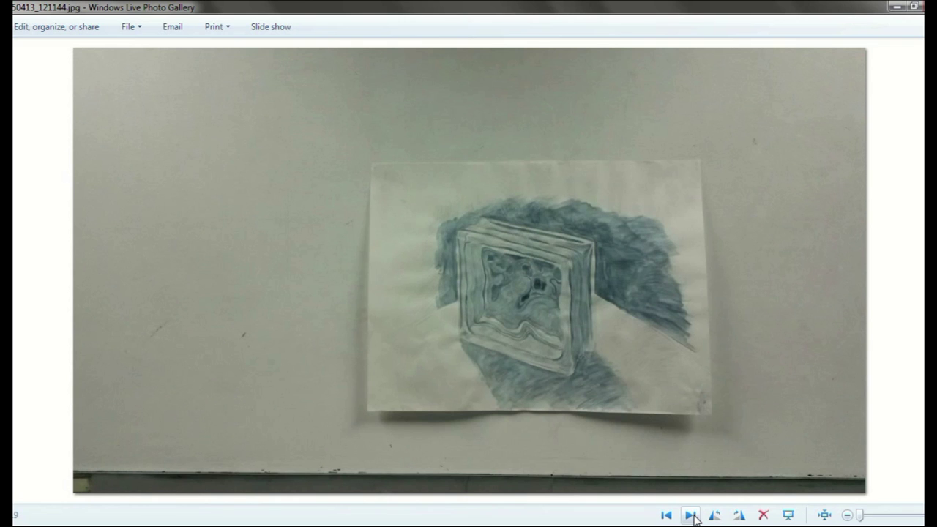
click(691, 515)
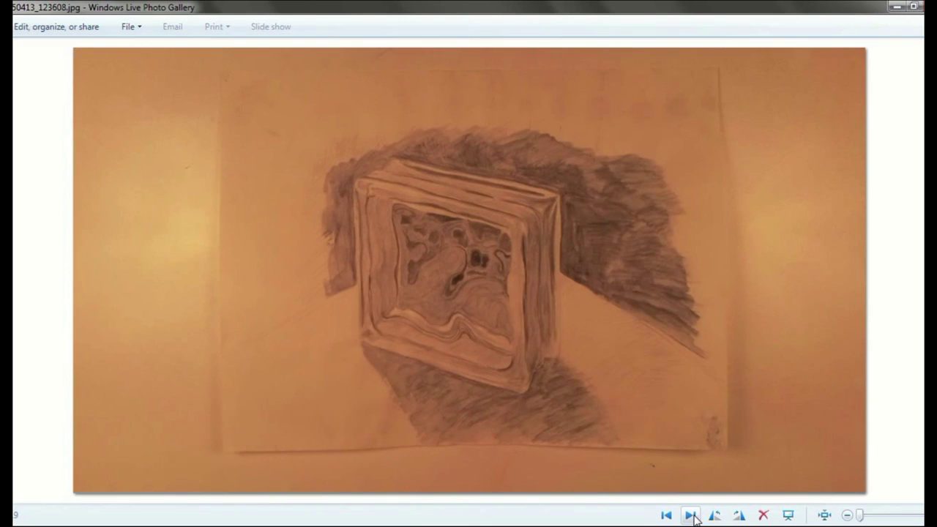
click(691, 515)
click(691, 515)
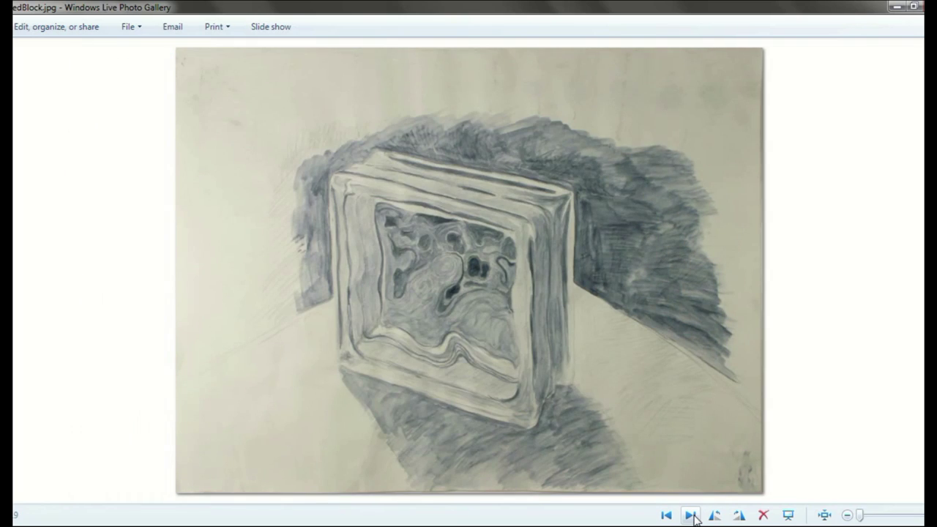
click(691, 515)
click(691, 515)
click(691, 515)
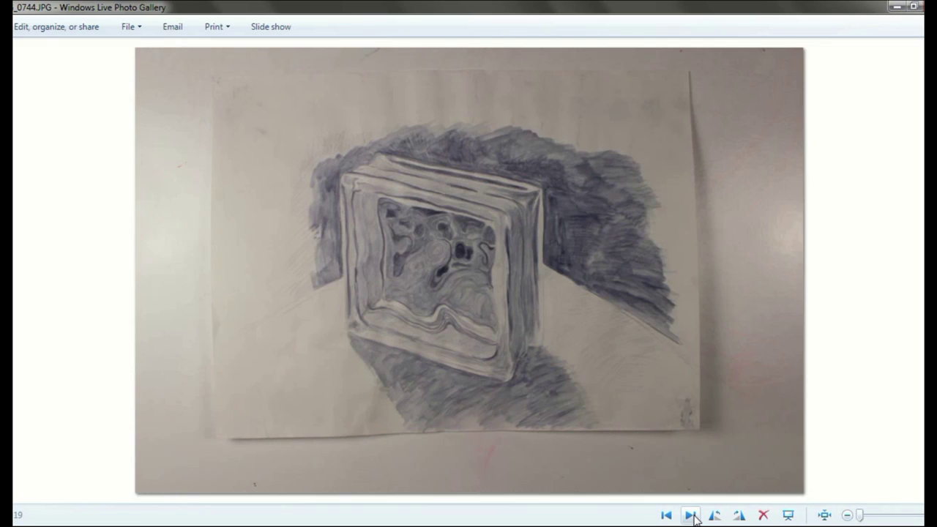
click(691, 515)
click(691, 515)
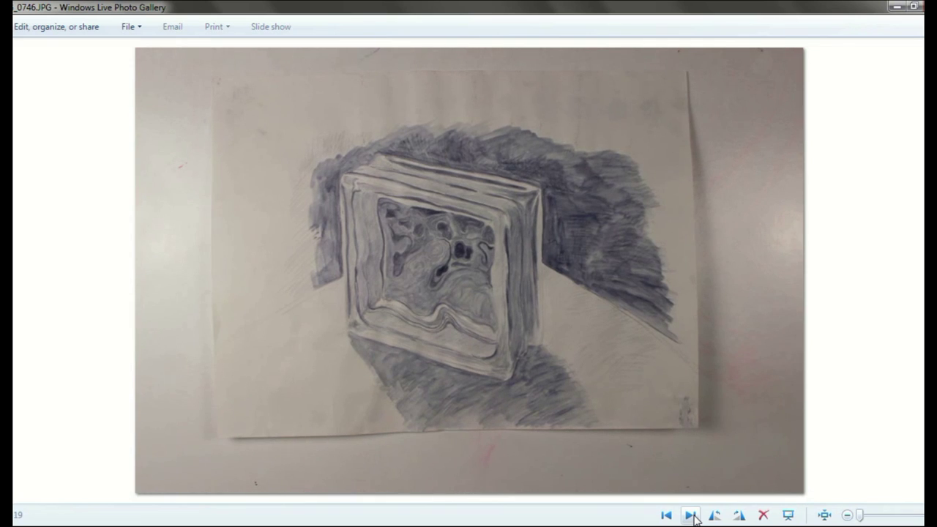
click(691, 516)
click(691, 516)
click(690, 516)
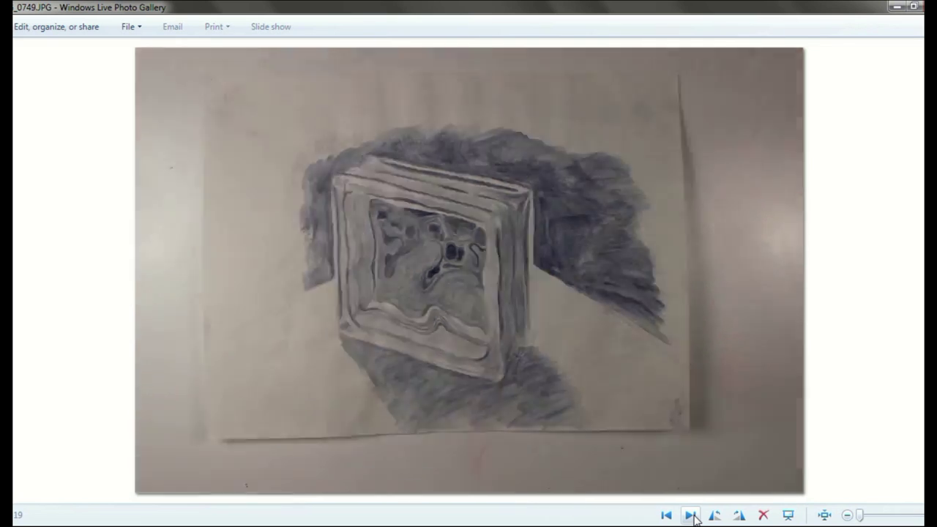
click(691, 515)
click(691, 516)
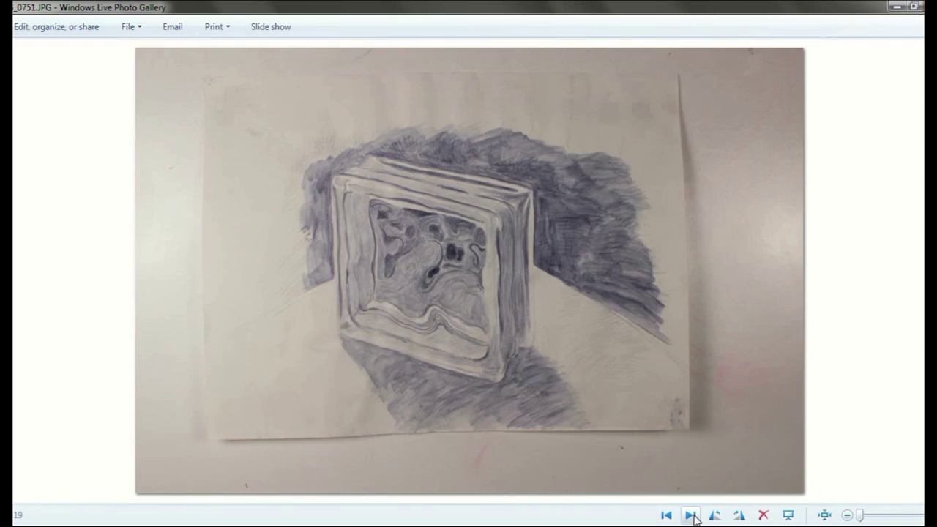
click(690, 515)
click(691, 515)
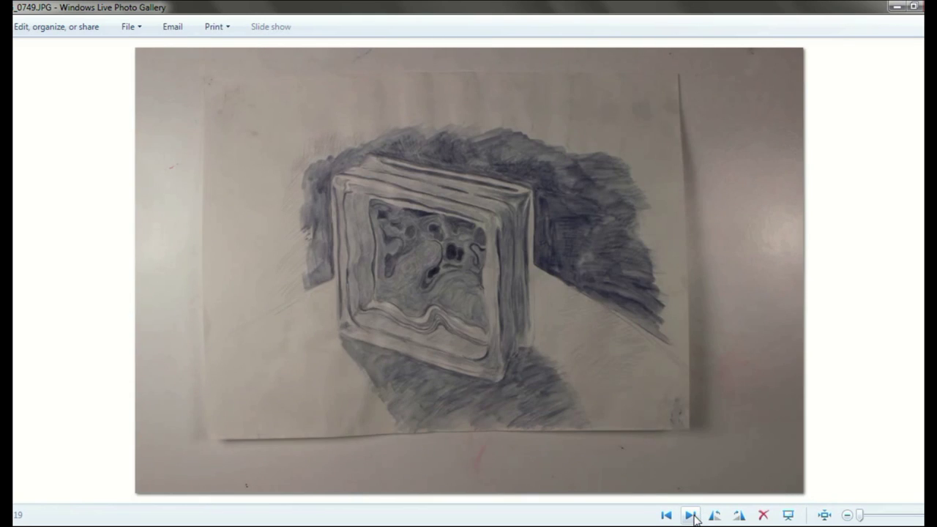
click(691, 516)
click(691, 515)
click(691, 515)
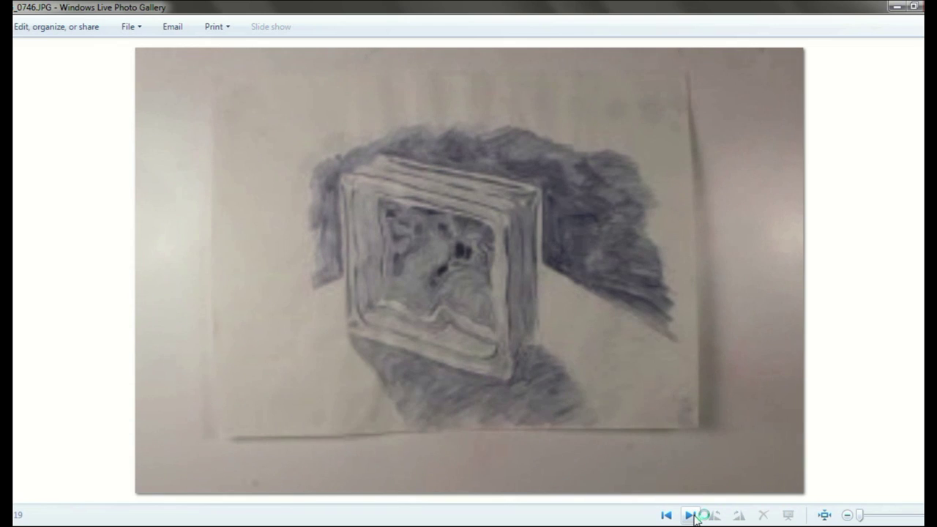
click(691, 516)
click(691, 516)
click(691, 515)
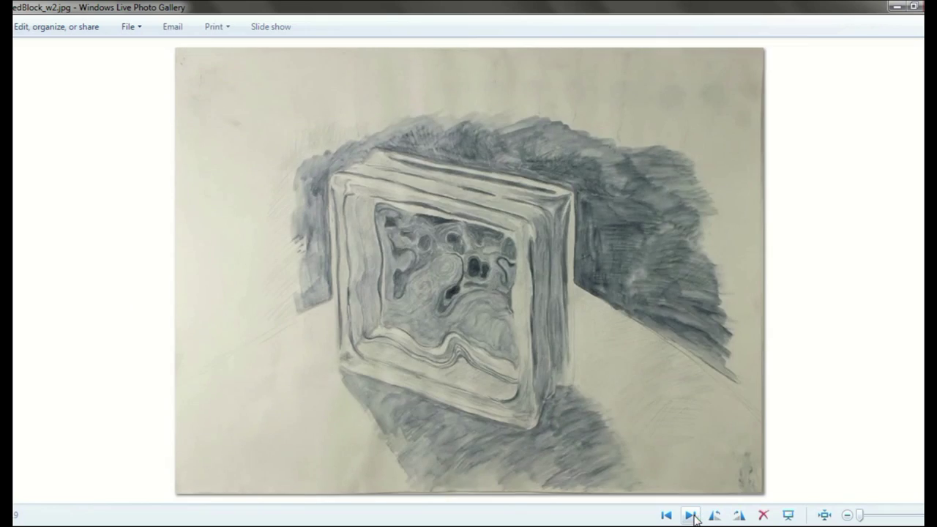
click(691, 515)
click(691, 515)
click(691, 516)
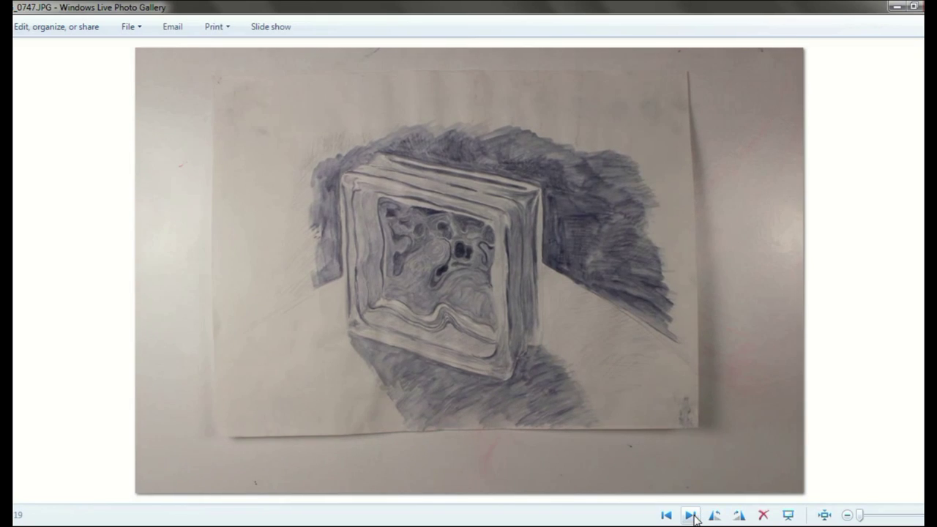
click(691, 515)
click(690, 515)
click(691, 515)
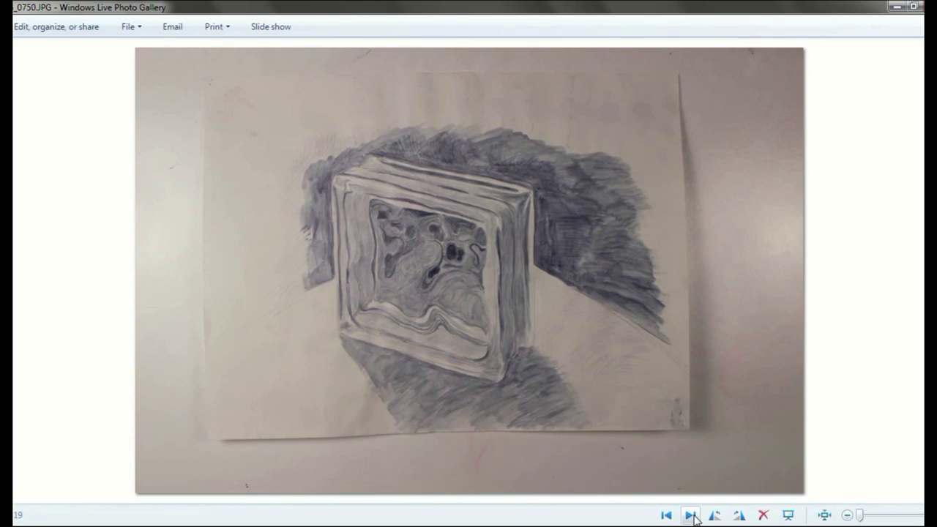
click(691, 516)
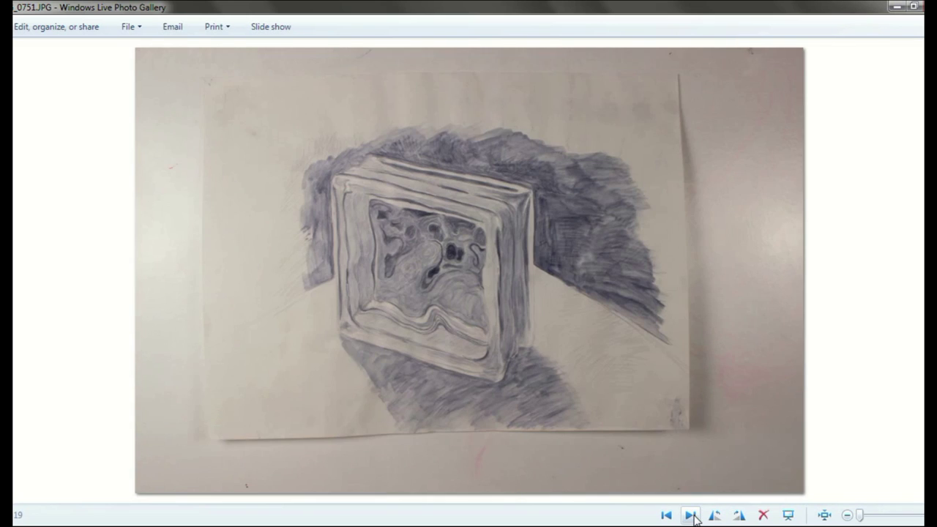
click(691, 515)
click(691, 515)
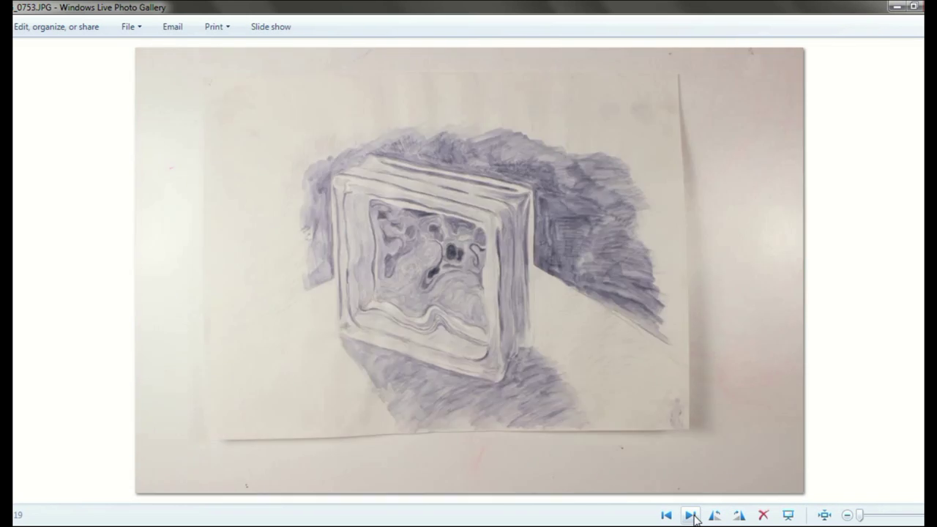
click(691, 515)
click(690, 515)
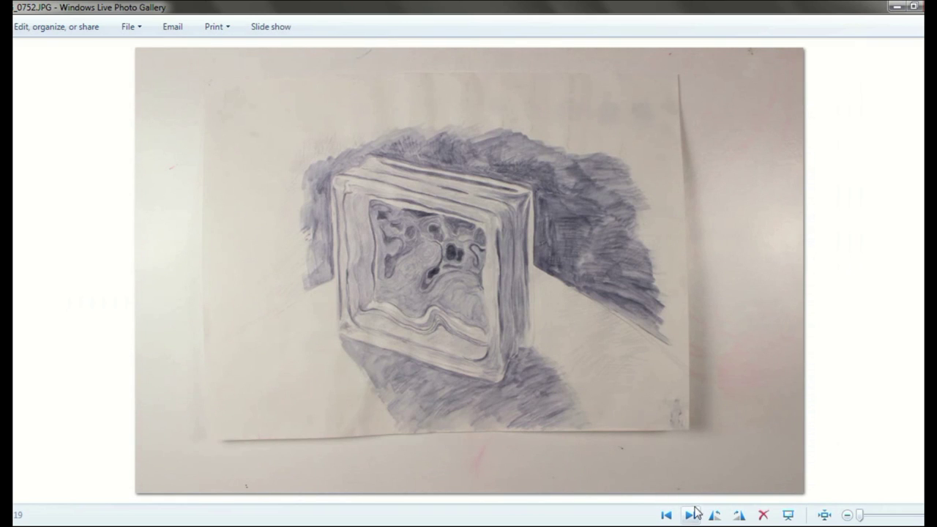
click(693, 515)
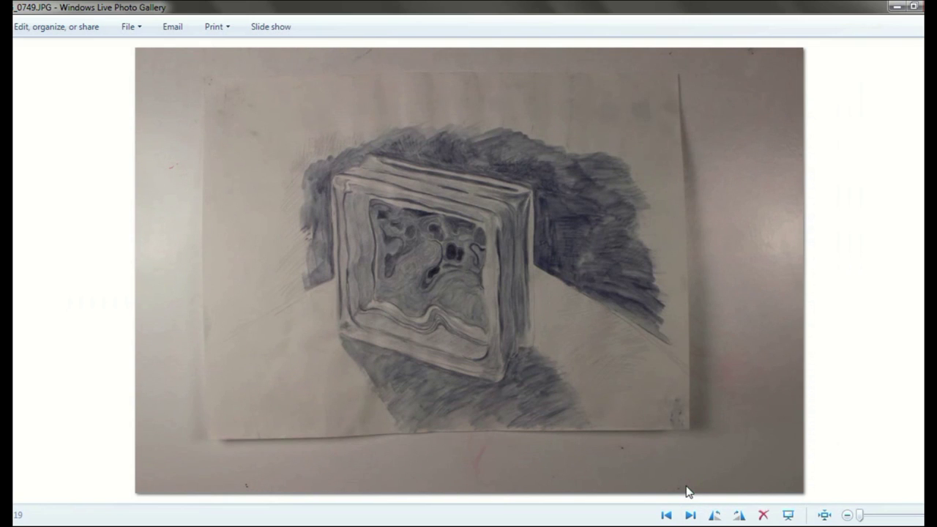
Compare shots IMG_0750 through IMG_0753 back and forth with the arrow keys
key(Right)
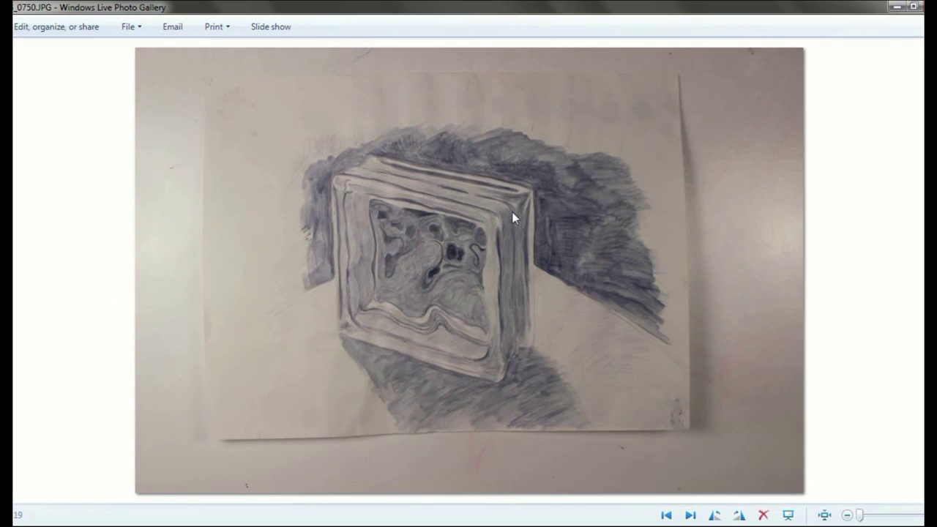
key(Right)
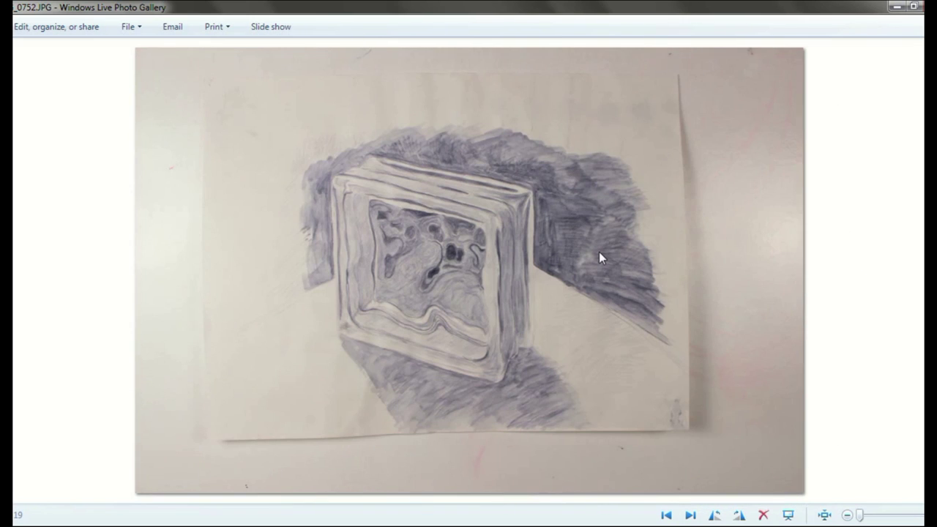
key(Right)
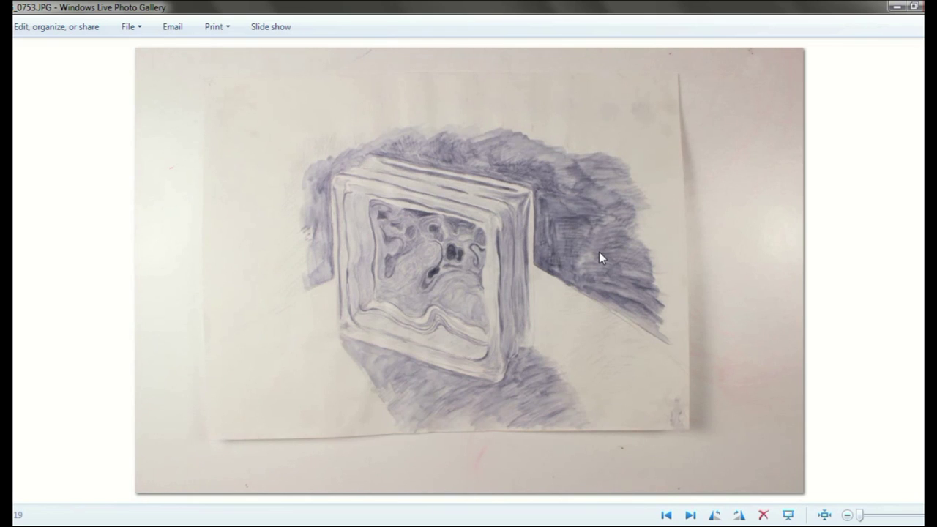
key(Left)
key(Left)
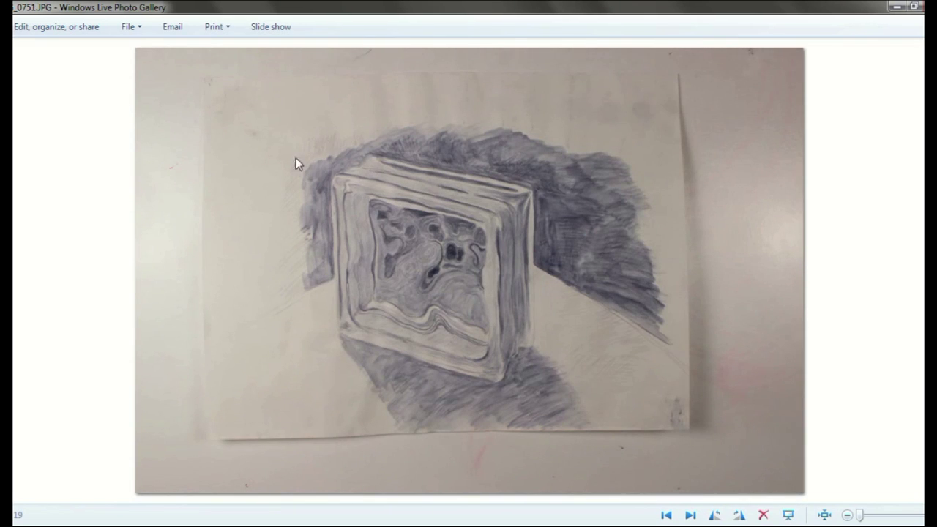
key(Left)
key(Right)
key(Right)
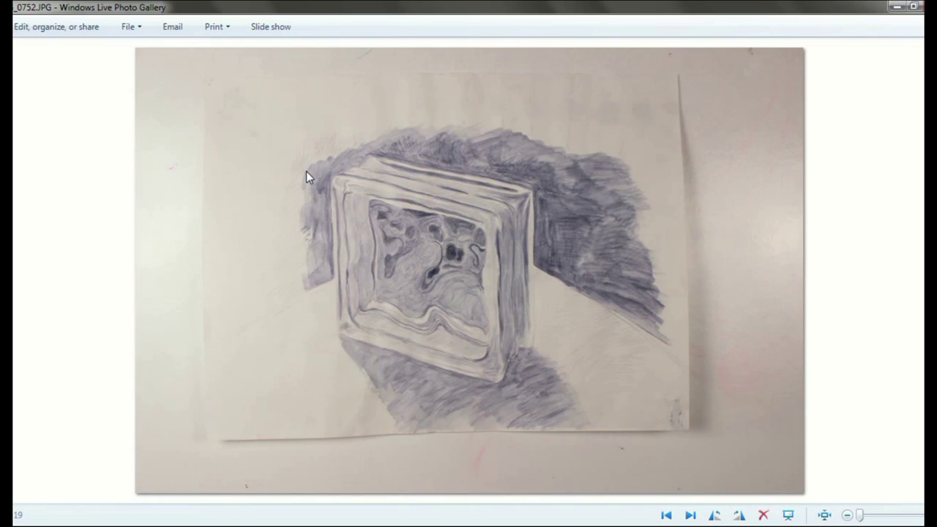
key(Left)
key(Left)
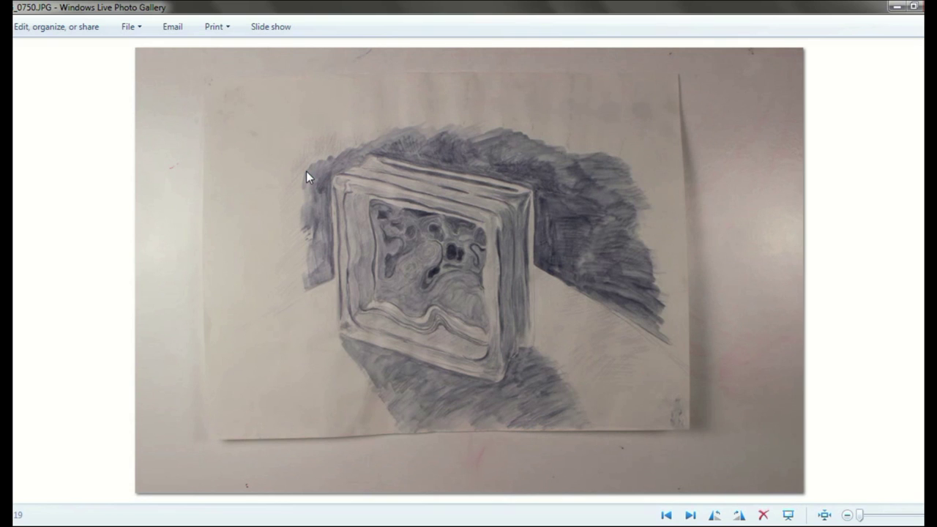
key(Right)
key(Right)
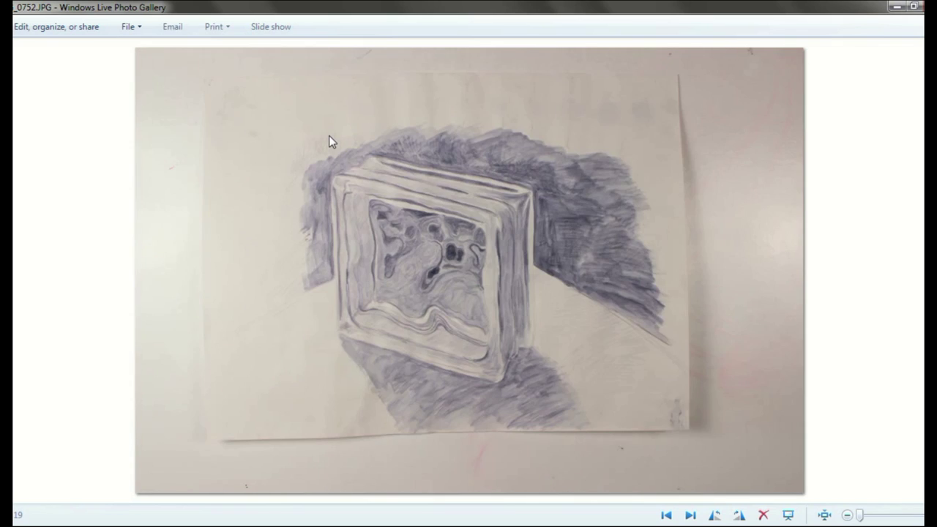
Settle on IMG_0751.JPG and drag it from the Photography Doc Demo folder into Photoshop
key(Left)
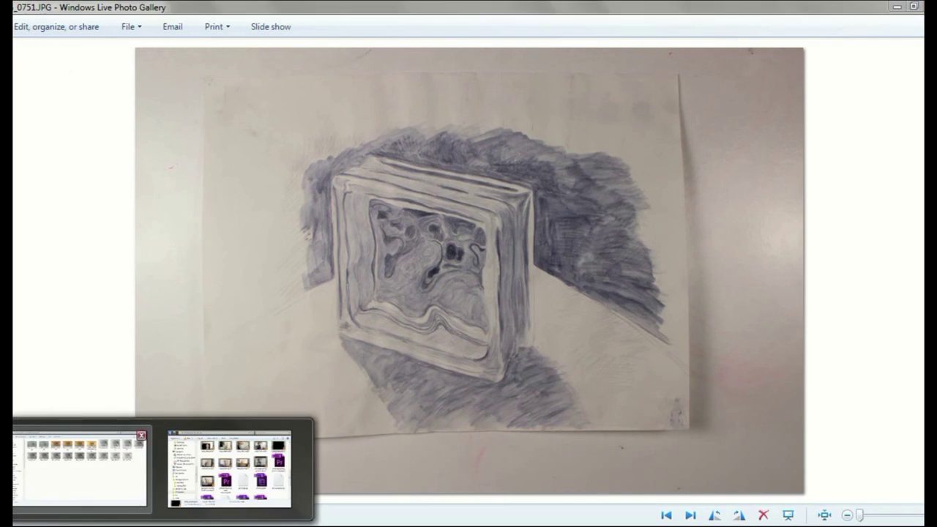
click(80, 470)
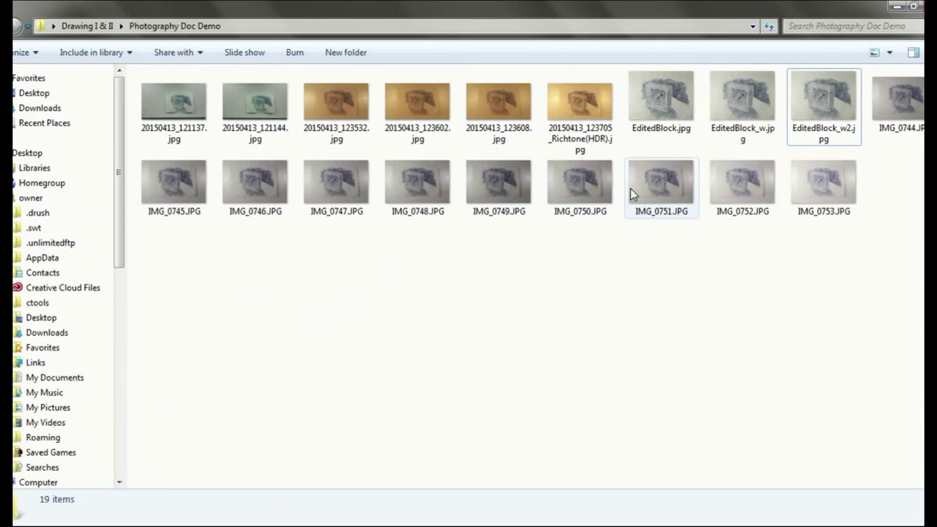
drag(633, 192, 344, 271)
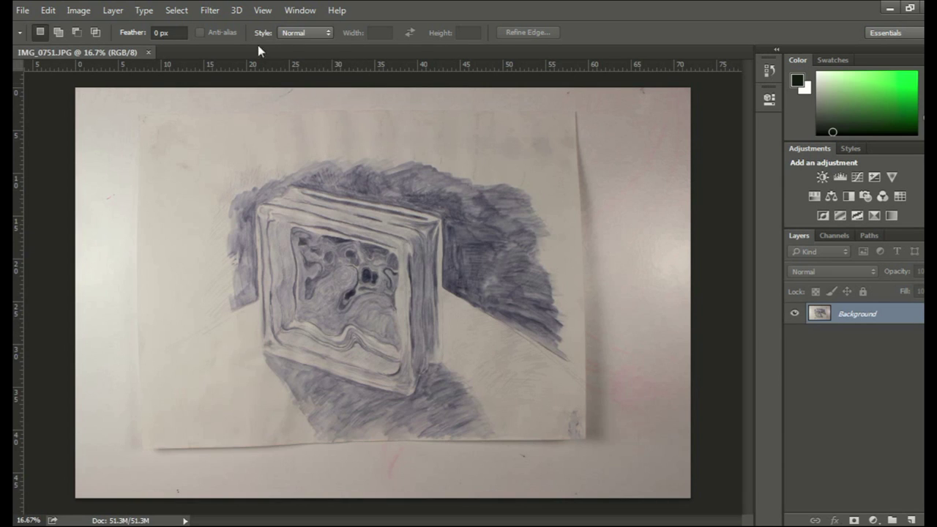
Toggle the rulers off and back on, then bring up Image > Adjustments
click(262, 10)
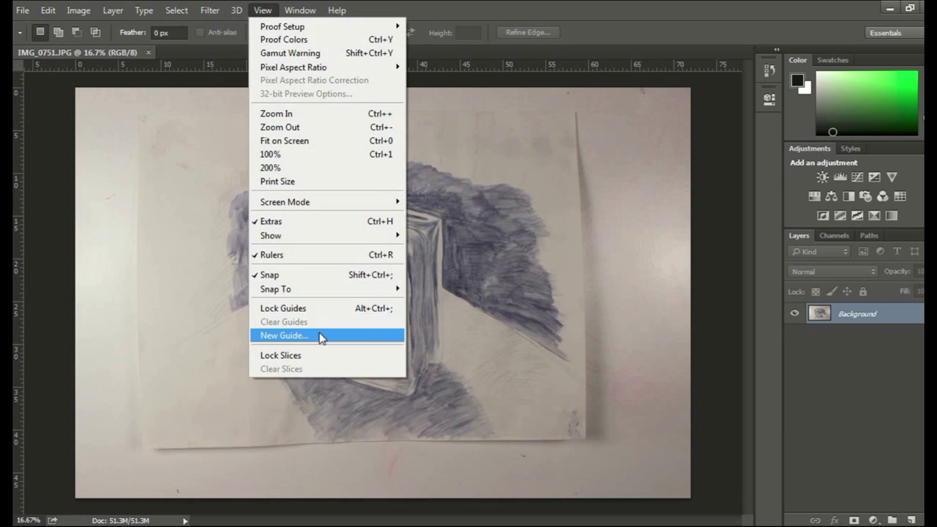
click(326, 255)
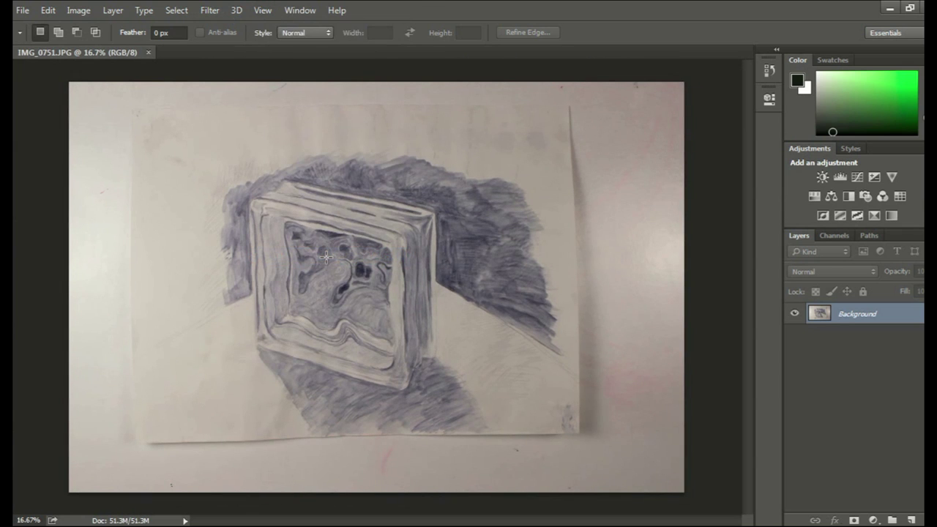
key(ctrl+r)
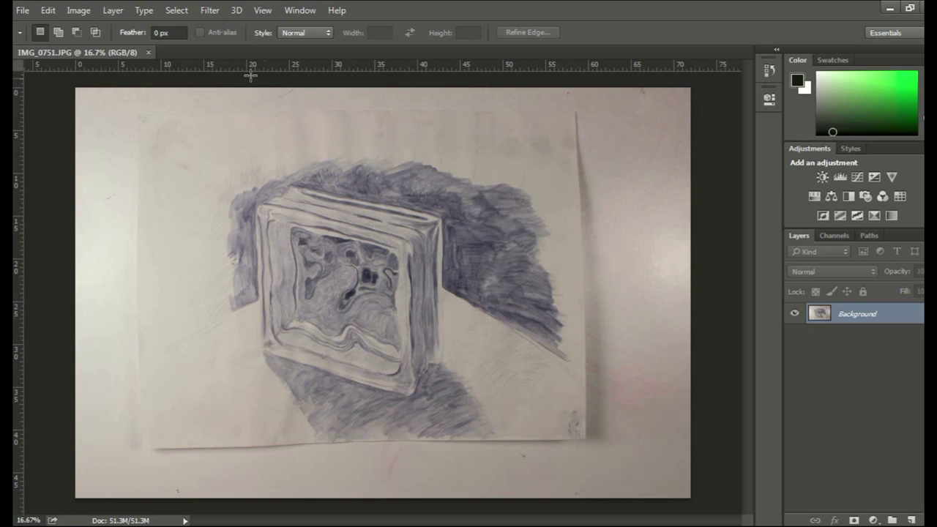
click(77, 11)
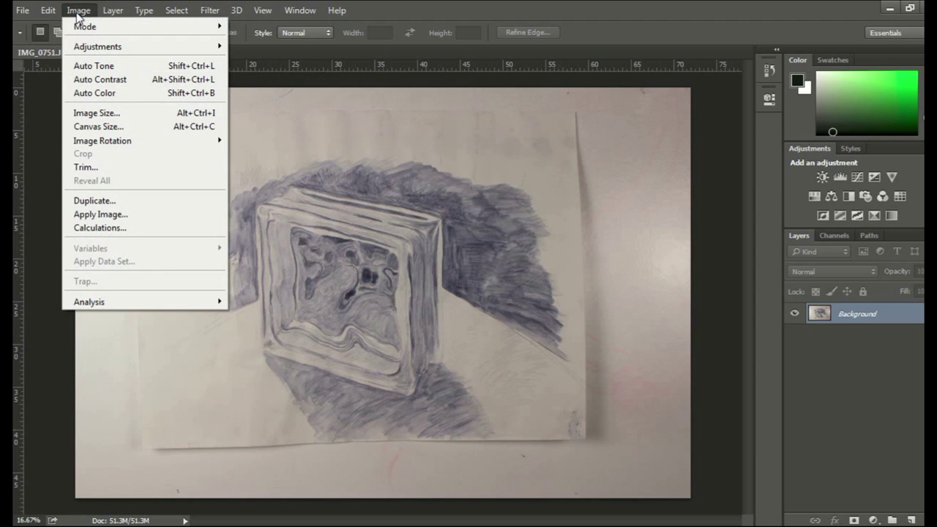
mouse_move(102, 51)
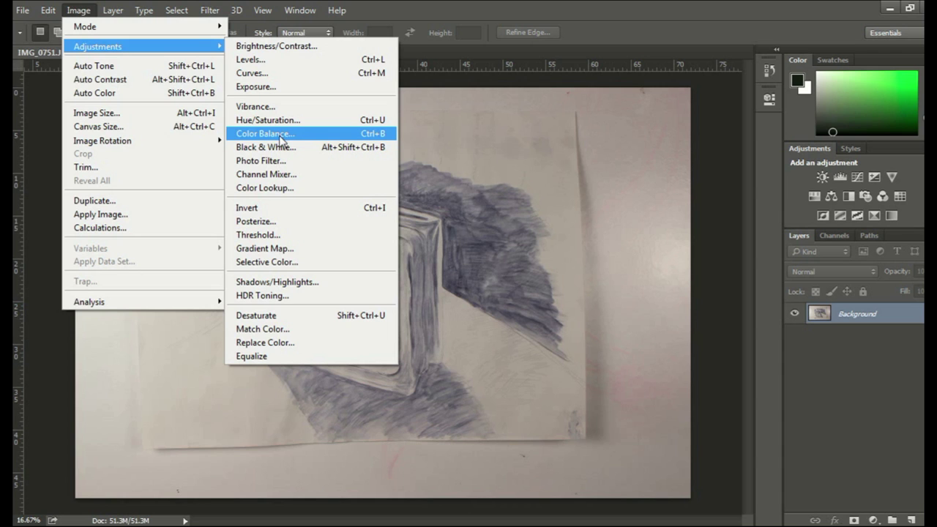
Apply Levels with the white input point lowered to 231 to brighten the paper
click(272, 64)
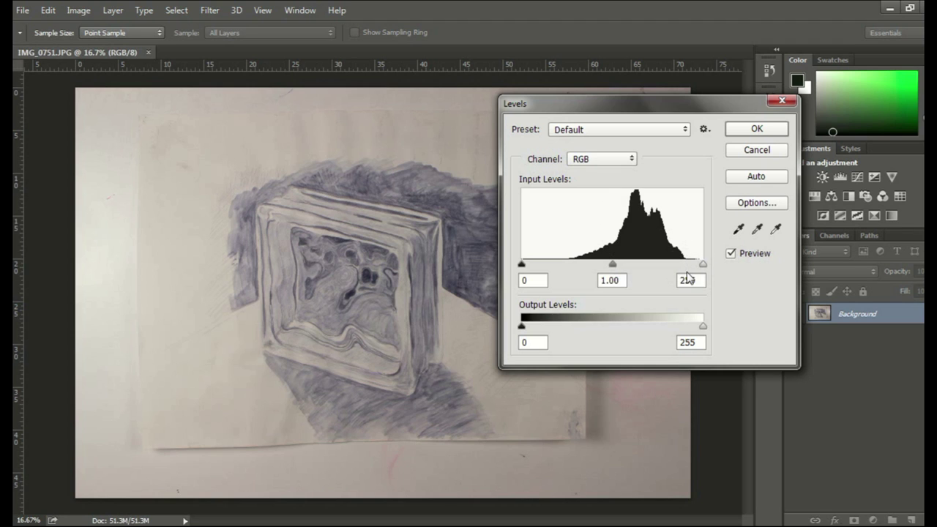
drag(703, 264, 686, 273)
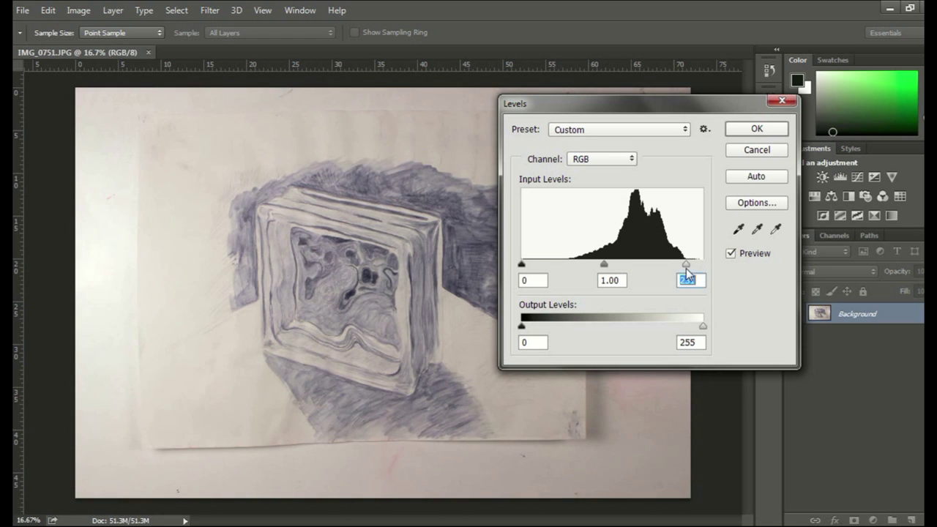
click(746, 132)
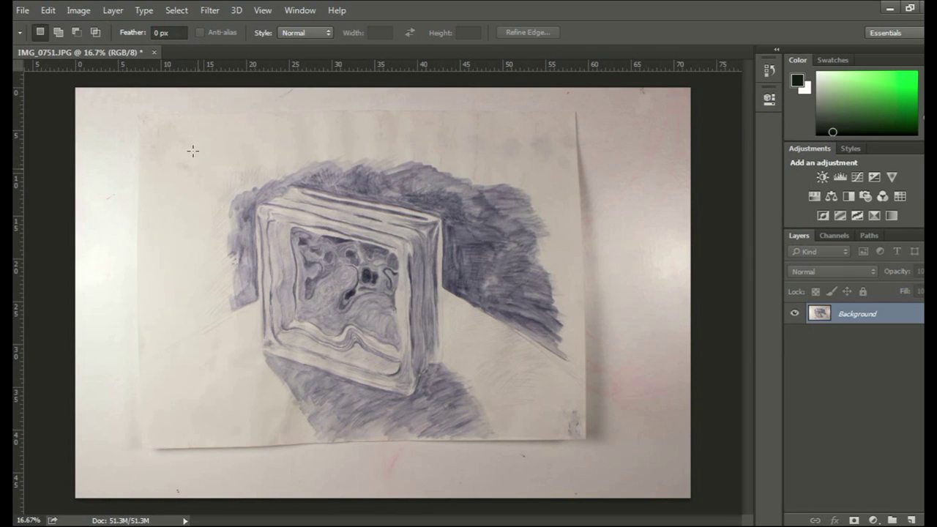
Open Color Balance and try shifting the highlights' cyan–red slider
click(87, 13)
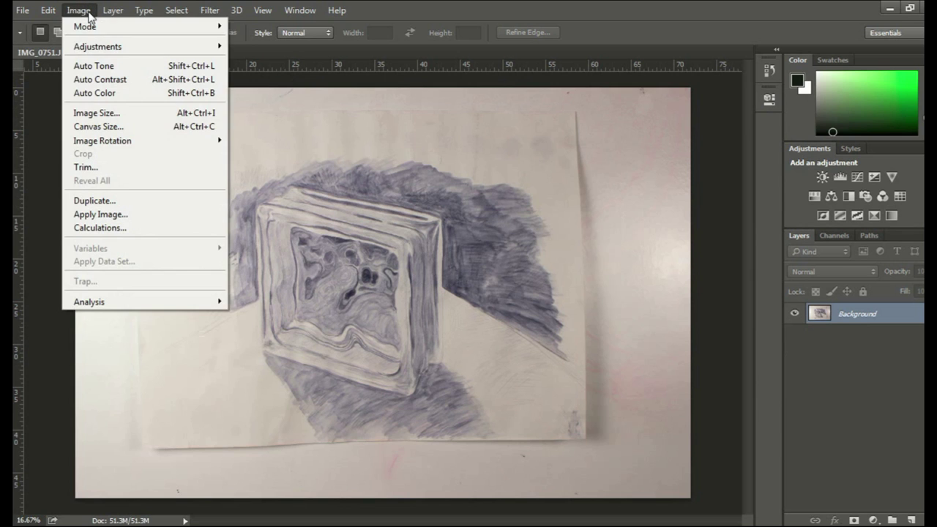
mouse_move(183, 47)
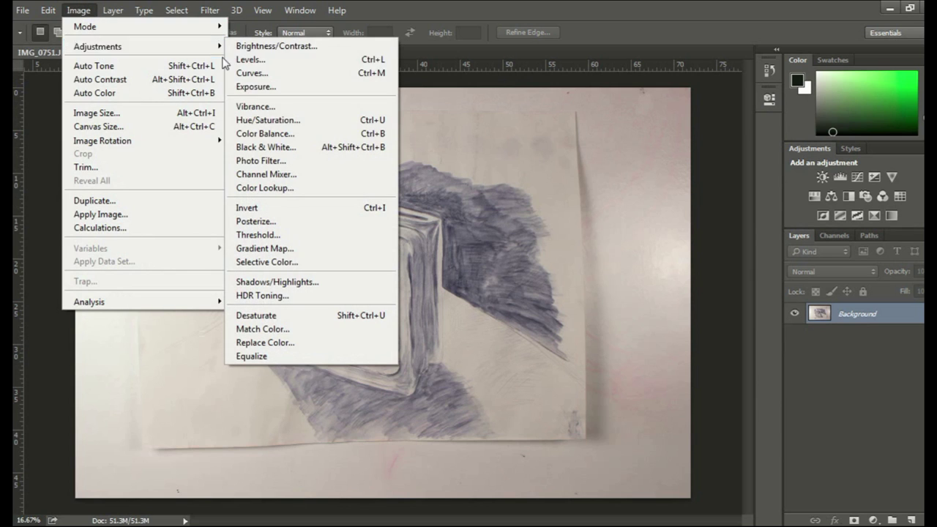
click(291, 136)
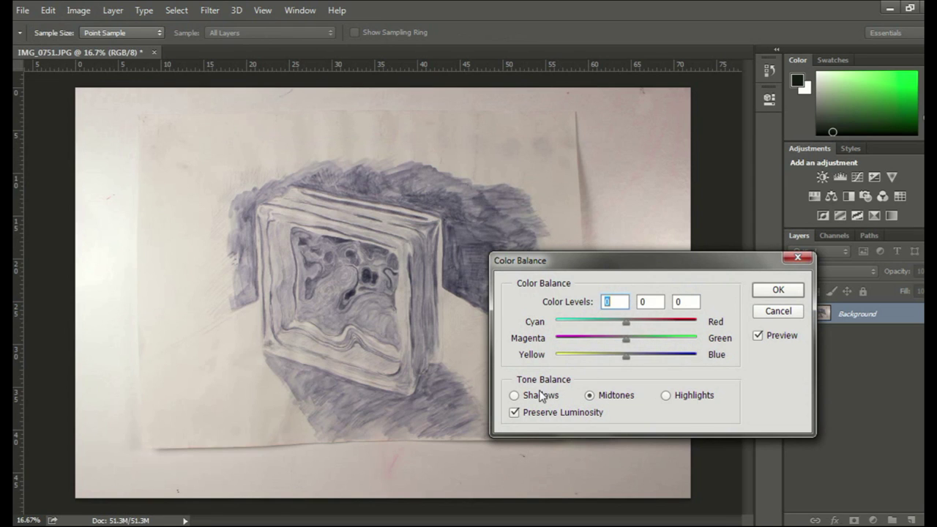
click(665, 395)
click(607, 396)
click(545, 396)
click(594, 397)
click(670, 399)
mouse_move(627, 323)
mouse_down()
mouse_move(597, 324)
mouse_move(641, 324)
mouse_move(584, 324)
mouse_move(677, 326)
mouse_move(627, 331)
mouse_up()
Leave shadows at 0, set midtones to -12, +8, -10, and apply the Color Balance
click(624, 395)
mouse_move(626, 327)
mouse_down()
mouse_move(648, 330)
mouse_move(607, 330)
mouse_move(662, 327)
mouse_move(605, 329)
mouse_move(627, 331)
mouse_up()
click(555, 395)
mouse_move(626, 326)
mouse_down()
mouse_move(607, 327)
mouse_move(655, 327)
mouse_move(642, 333)
mouse_up()
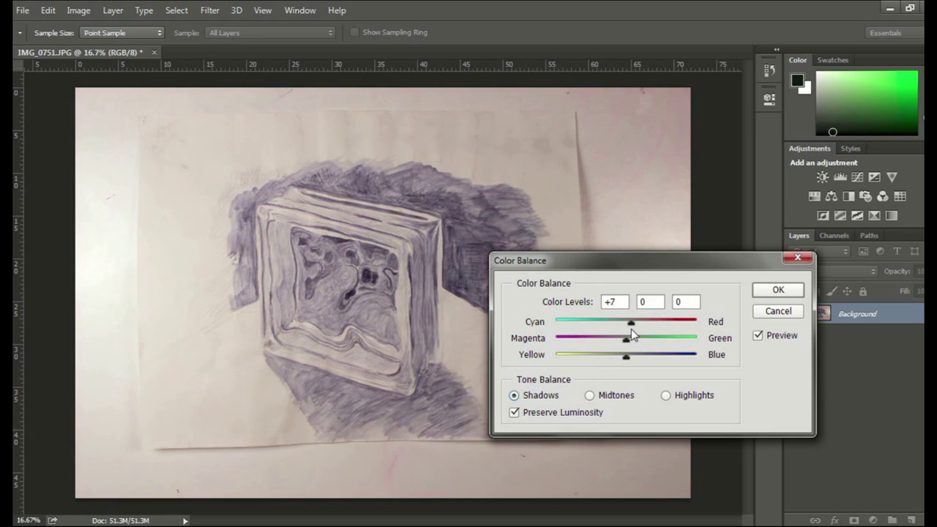
drag(628, 329, 626, 330)
click(608, 397)
drag(616, 267, 667, 286)
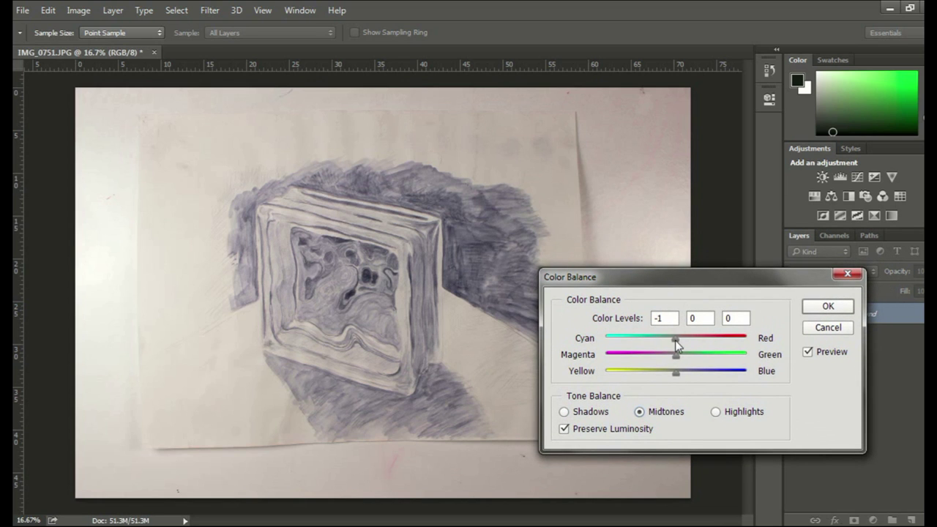
drag(676, 341, 669, 342)
drag(676, 356, 670, 379)
click(824, 307)
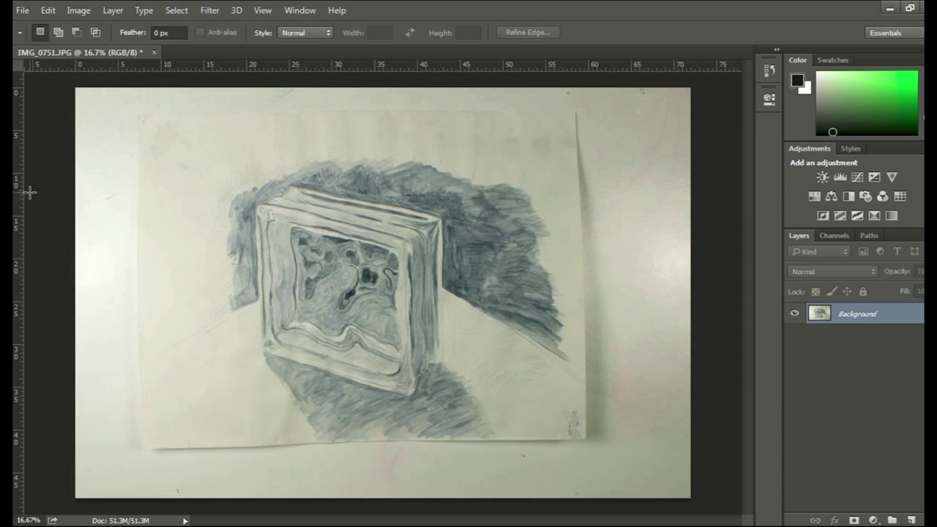
Place vertical guides at 7.083 and 55.5 in and horizontal guides at 2.5 and 42.417 in
drag(20, 195, 137, 191)
drag(16, 193, 587, 186)
drag(410, 68, 407, 450)
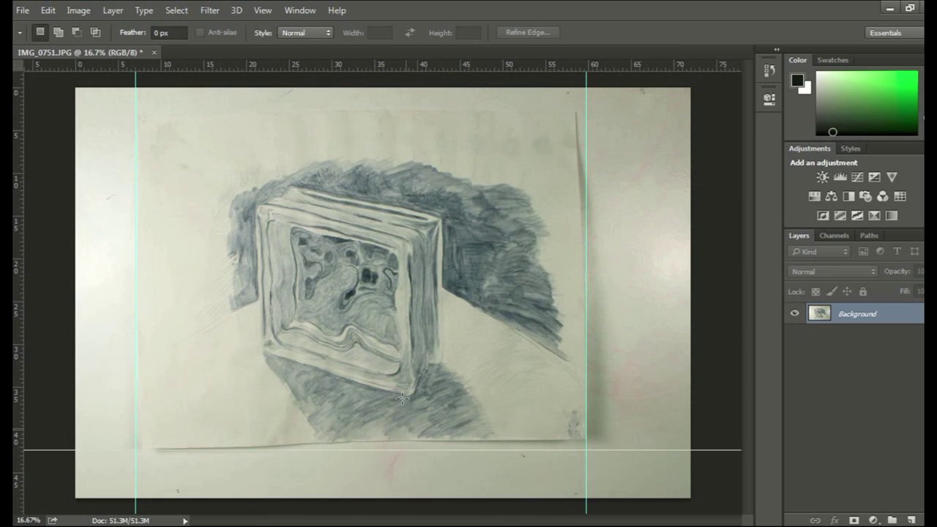
drag(346, 64, 352, 109)
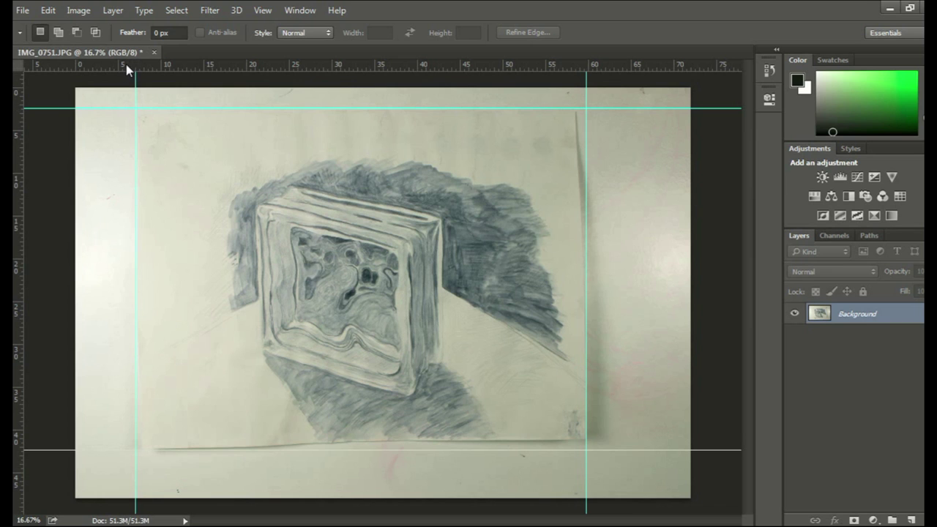
click(260, 11)
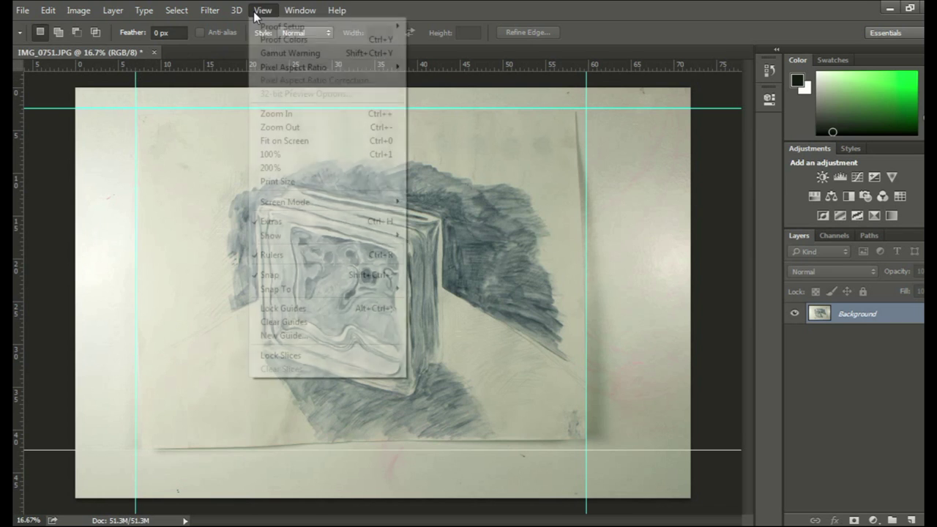
mouse_move(288, 293)
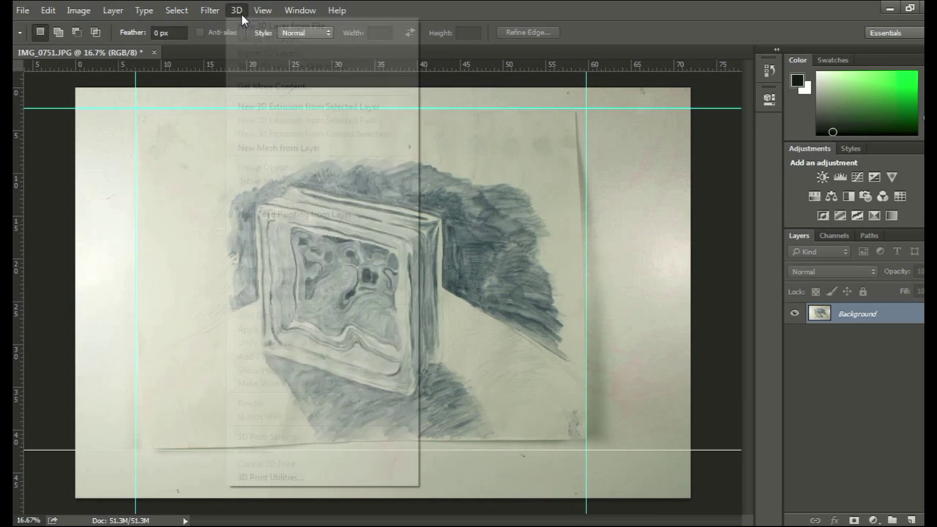
Marquee-select the guide-bounded rectangle and crop the photo to it, shrinking it to 31.2M
click(262, 10)
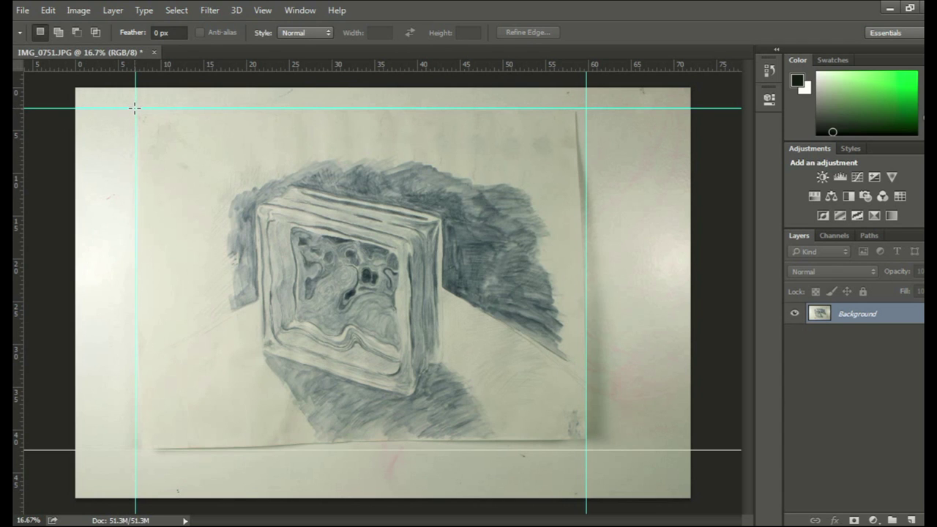
drag(136, 111, 586, 449)
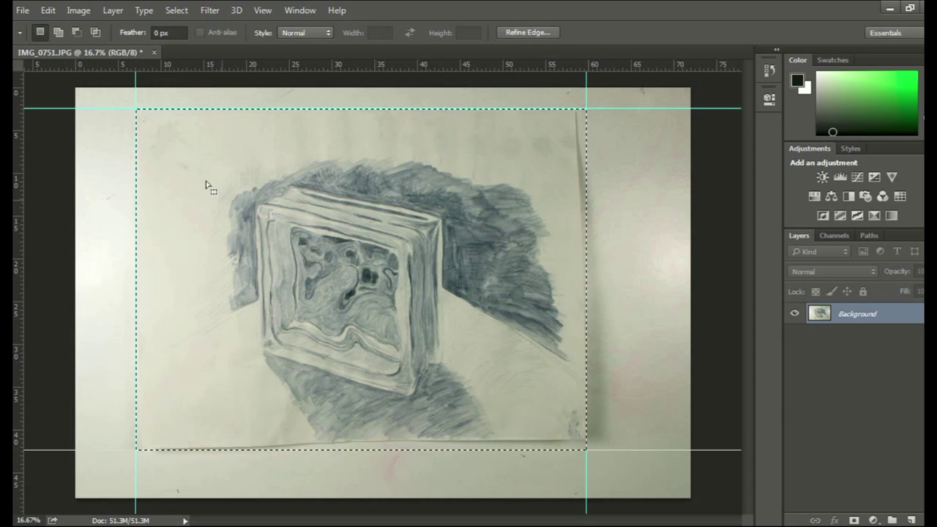
click(78, 10)
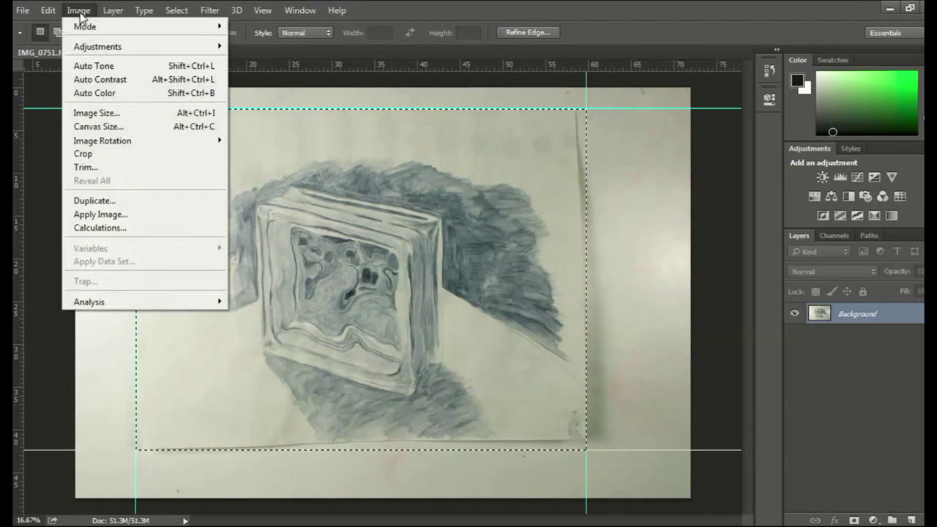
click(103, 155)
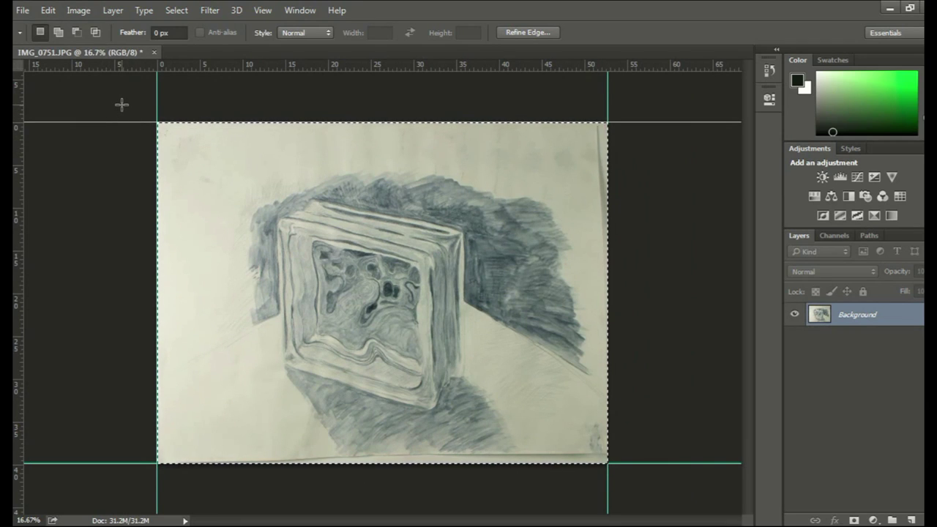
click(263, 13)
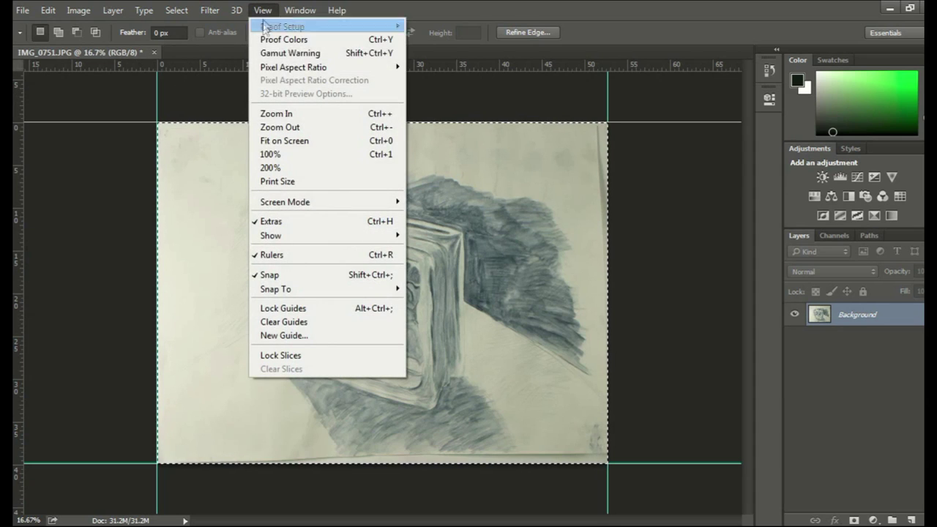
Clear all guides and select the entire cropped image
click(303, 323)
click(111, 159)
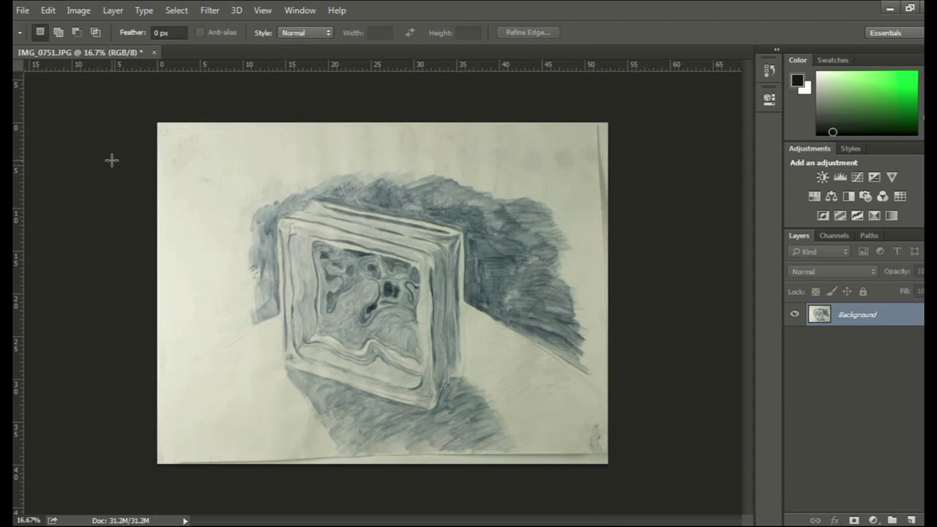
key(ctrl+a)
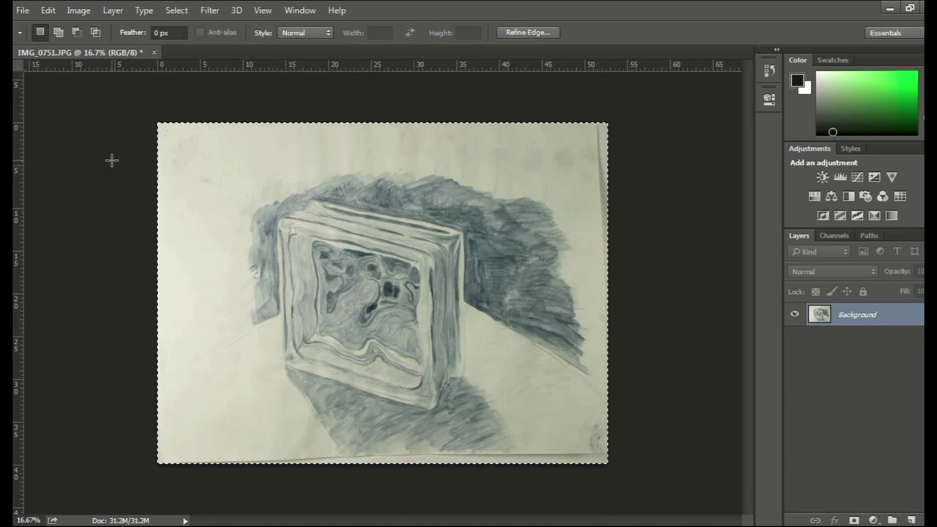
Put an Edit > Transform > Warp grid over the whole photo
click(79, 10)
mouse_move(49, 10)
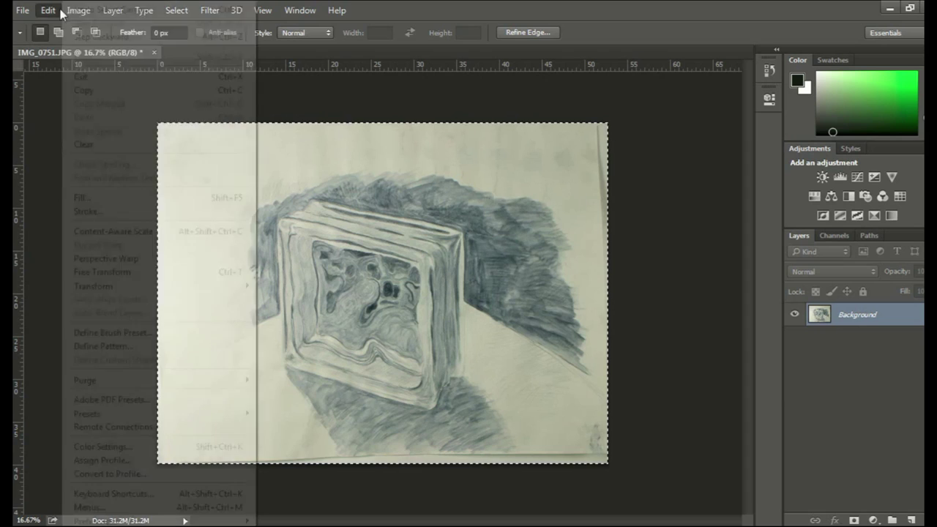
click(49, 12)
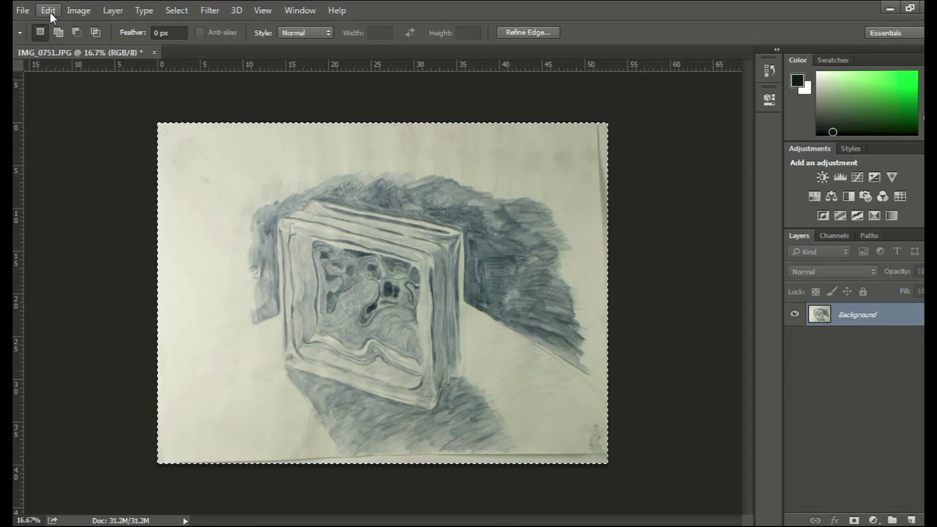
click(174, 13)
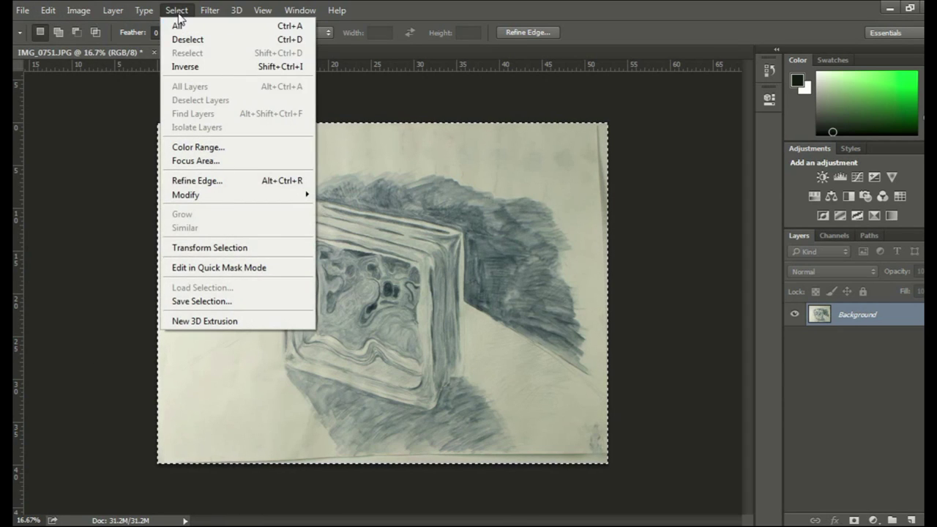
click(178, 13)
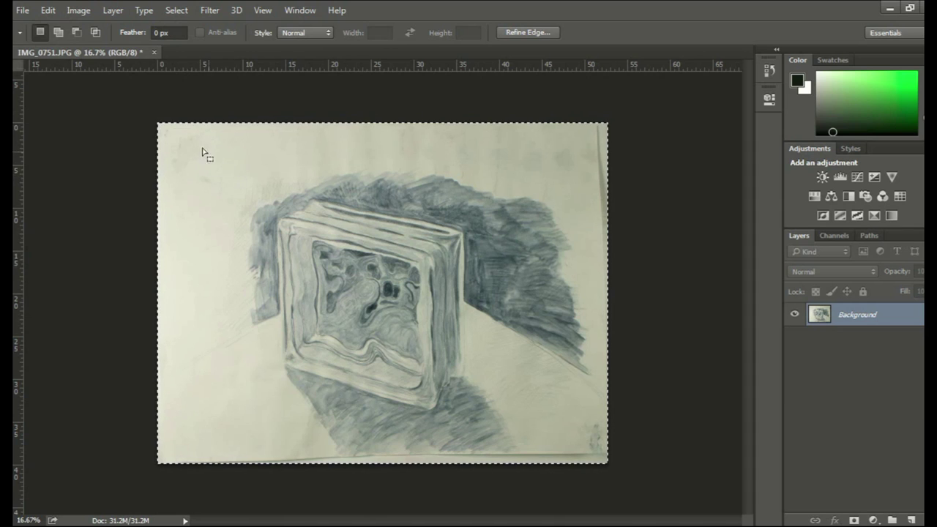
click(49, 10)
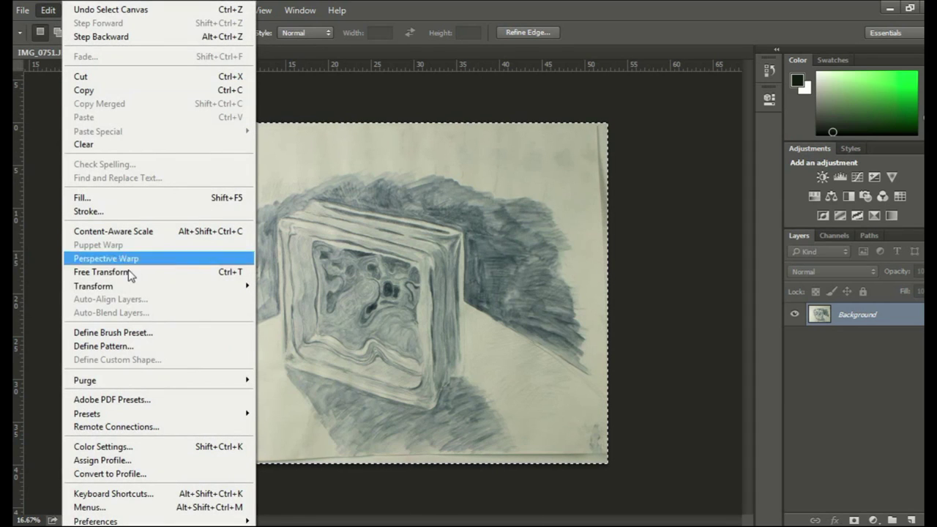
mouse_move(136, 286)
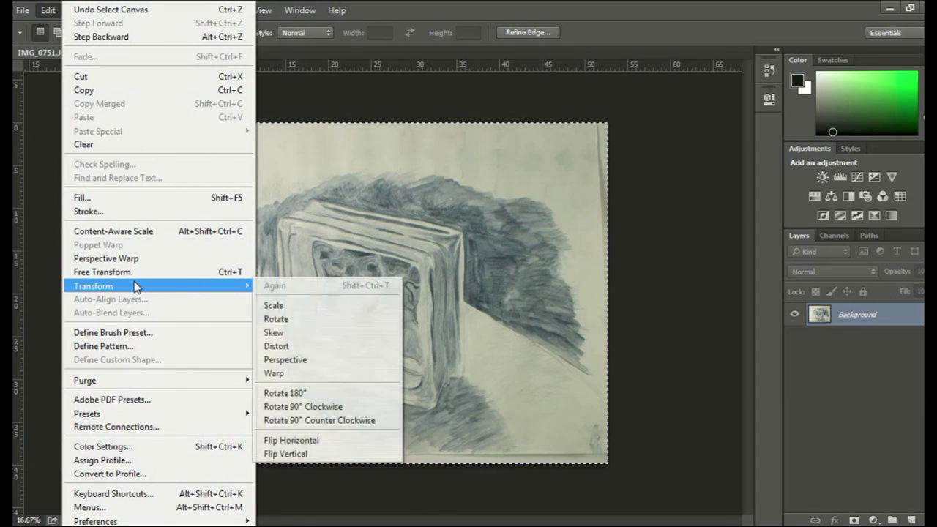
click(306, 374)
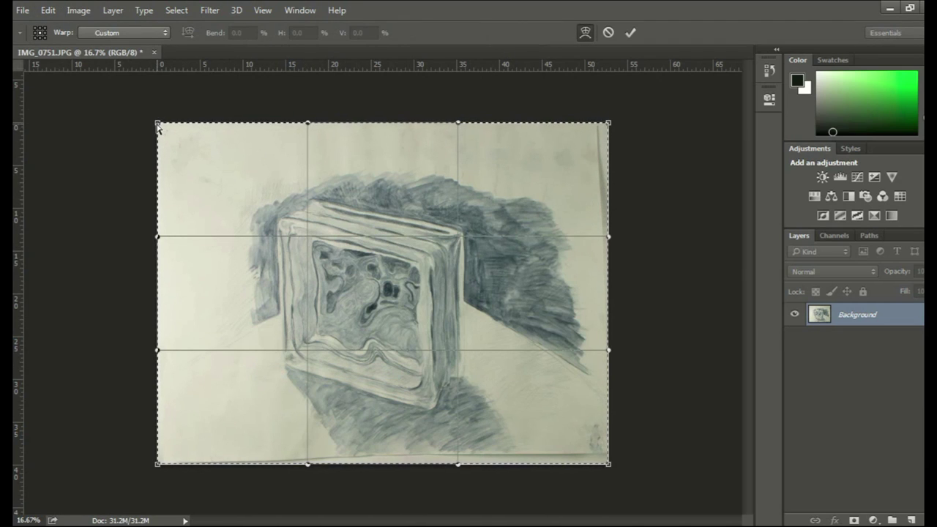
drag(158, 126, 160, 126)
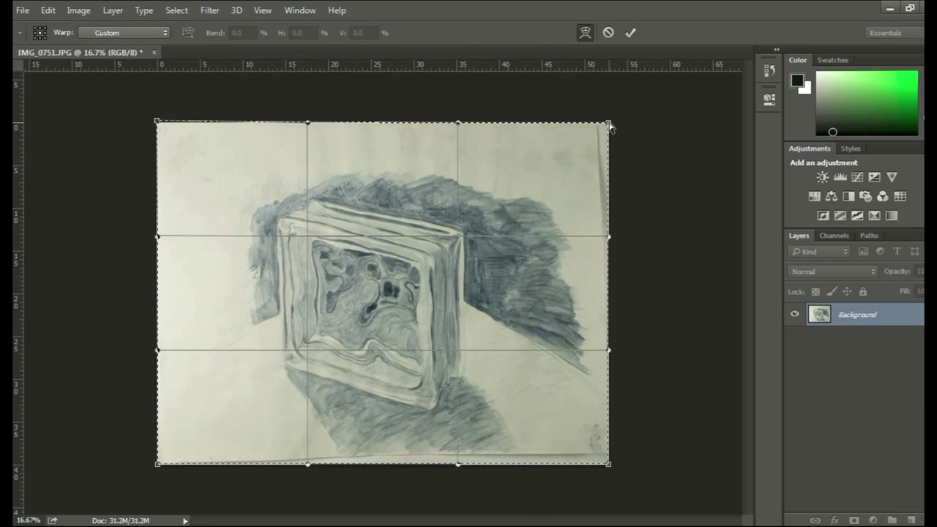
Pull the right corners, bottom edge and right edge outward to straighten the paper, then commit the warp
drag(609, 123, 621, 126)
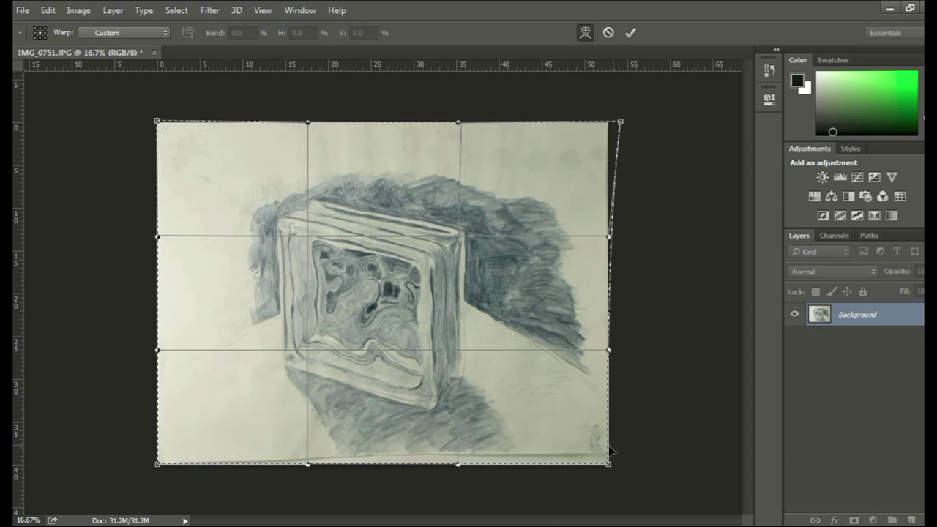
drag(610, 465, 608, 474)
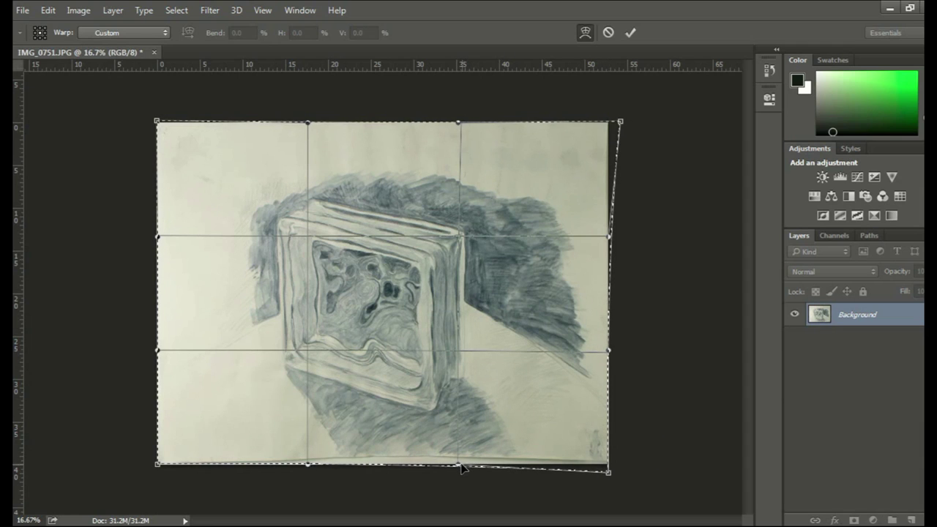
drag(459, 466, 458, 477)
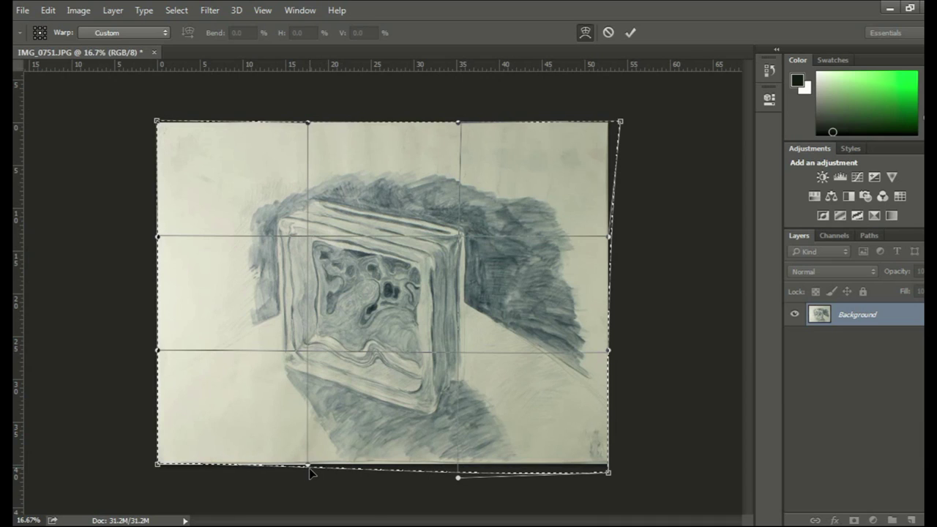
drag(308, 468, 309, 474)
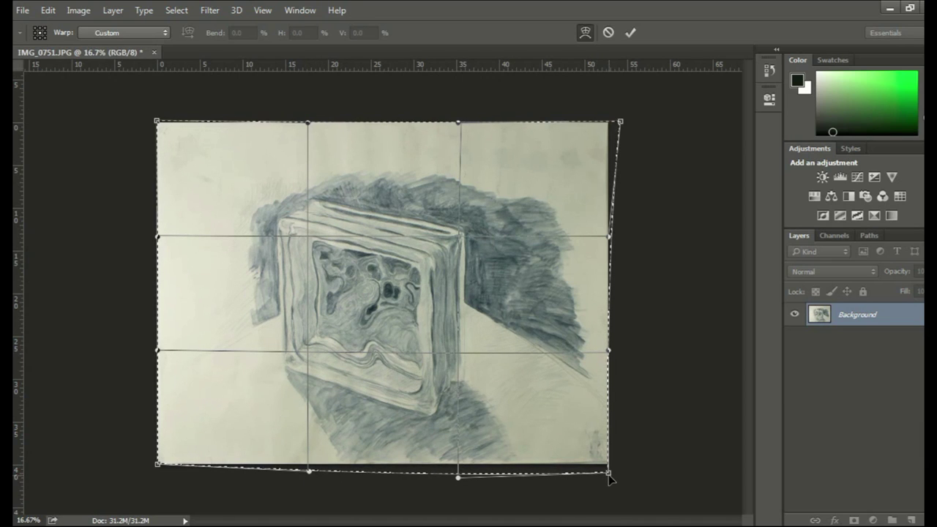
drag(608, 473, 608, 478)
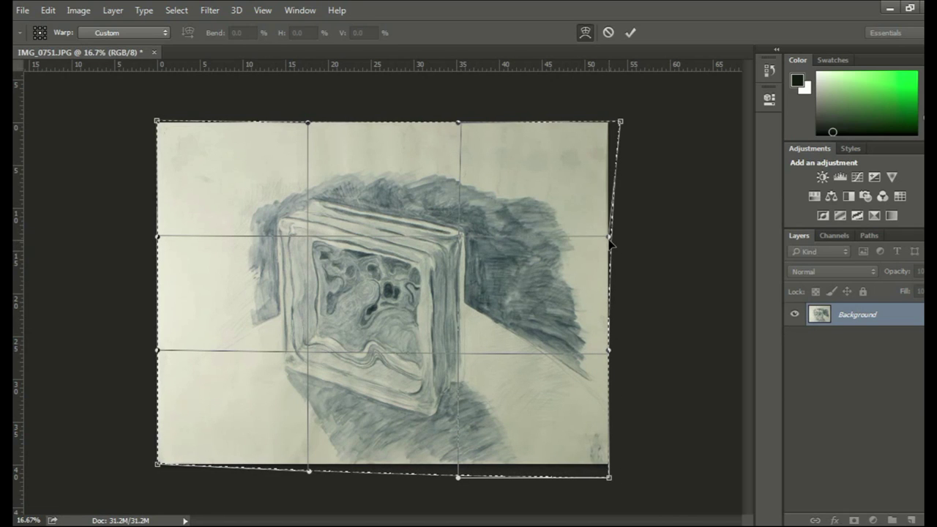
drag(610, 239, 612, 238)
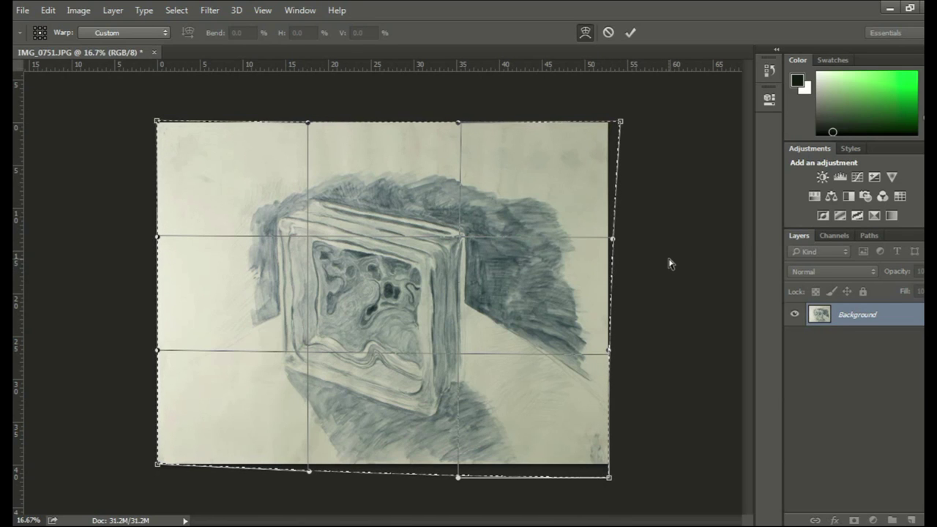
key(Return)
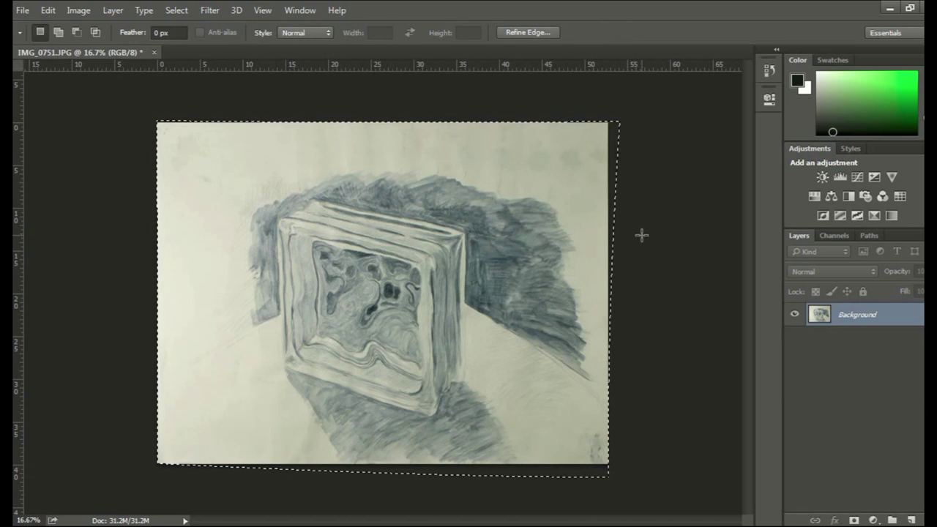
Deselect the warped photo, fit the drawing on screen, and check its 3798 × 2874 px size
key(ctrl+d)
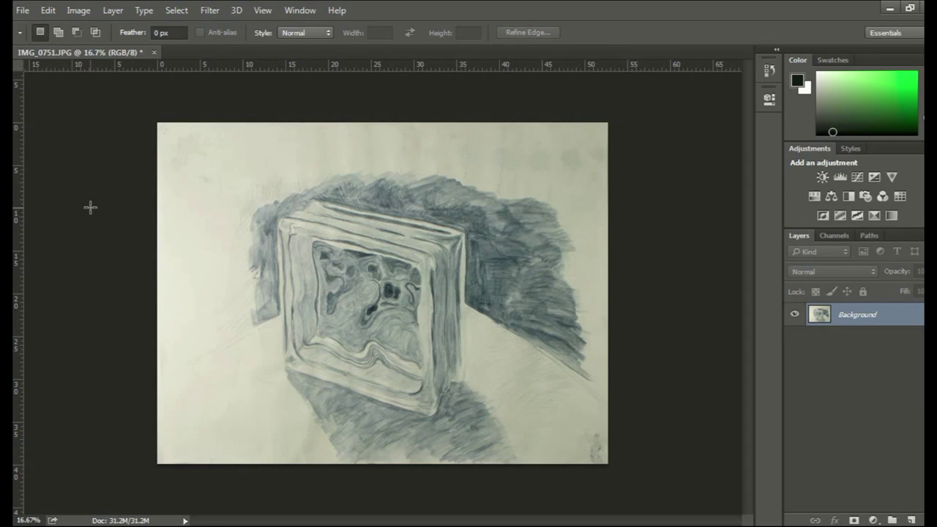
click(177, 11)
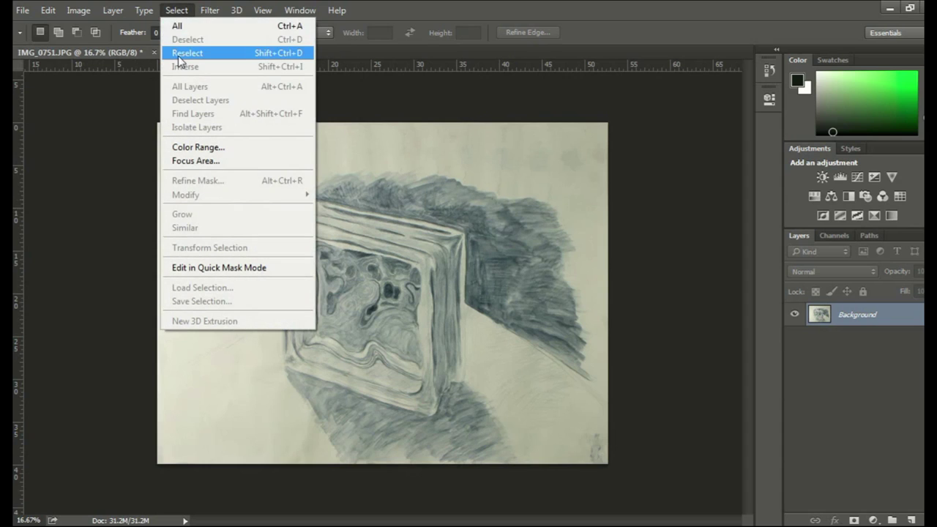
click(181, 11)
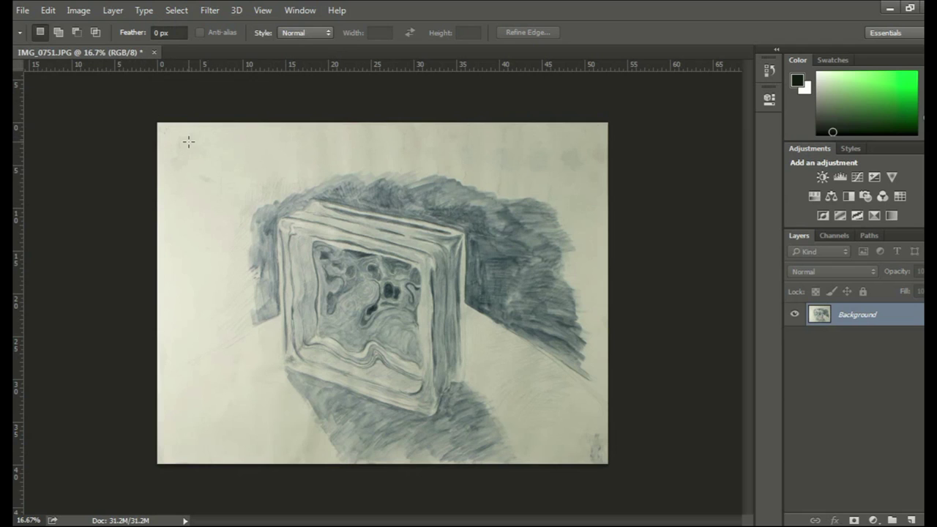
click(262, 11)
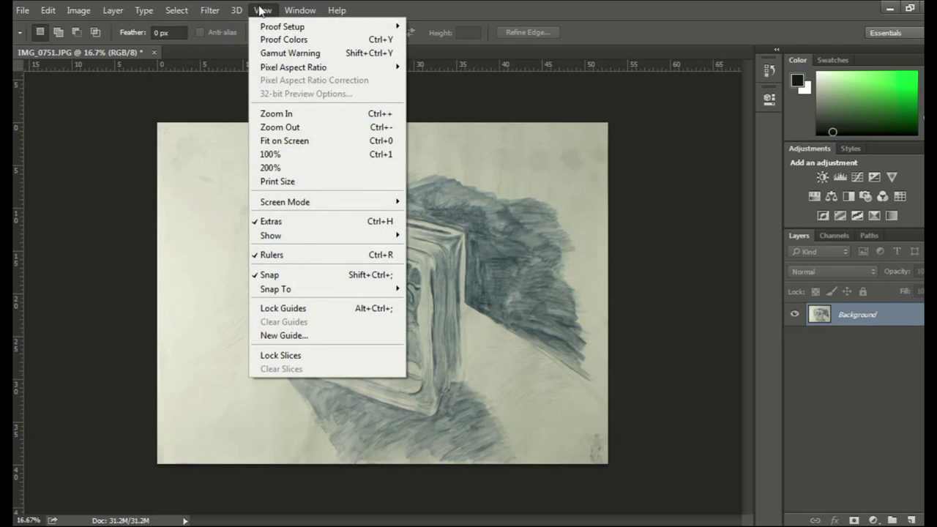
click(287, 141)
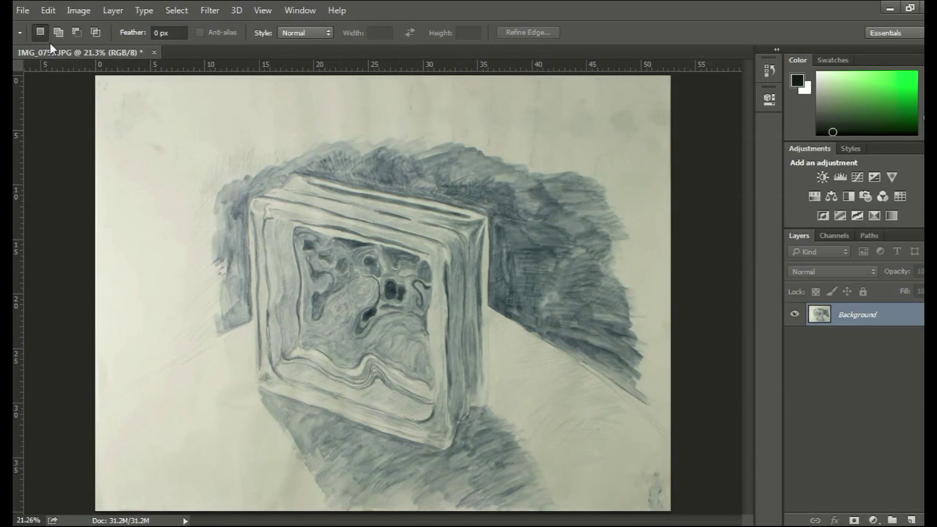
click(74, 10)
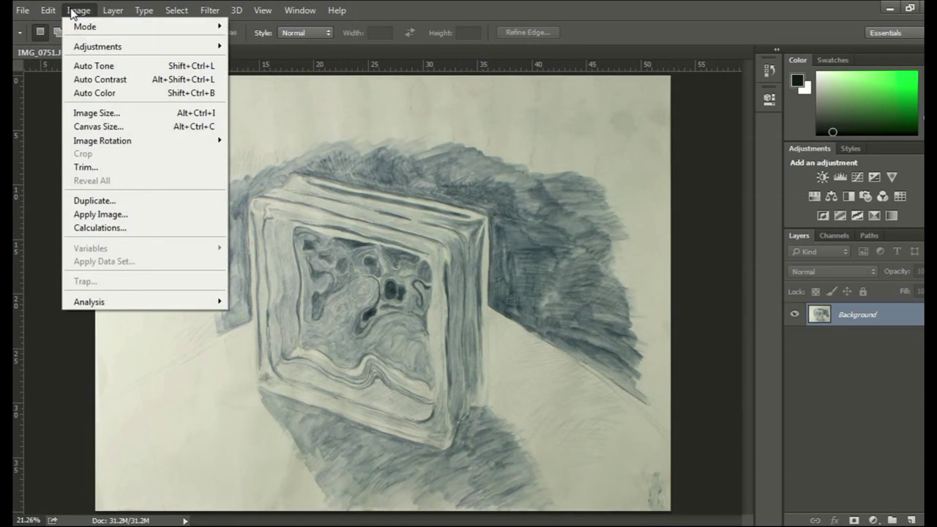
click(94, 113)
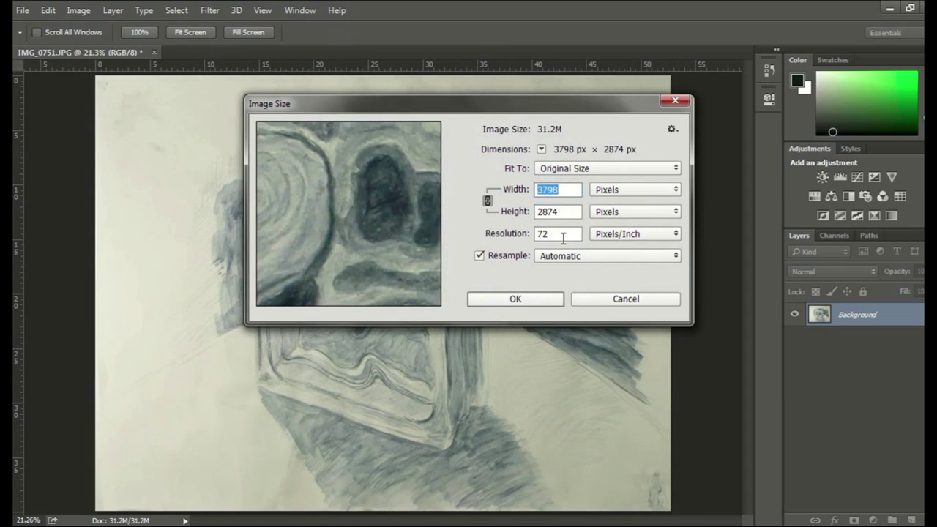
click(506, 256)
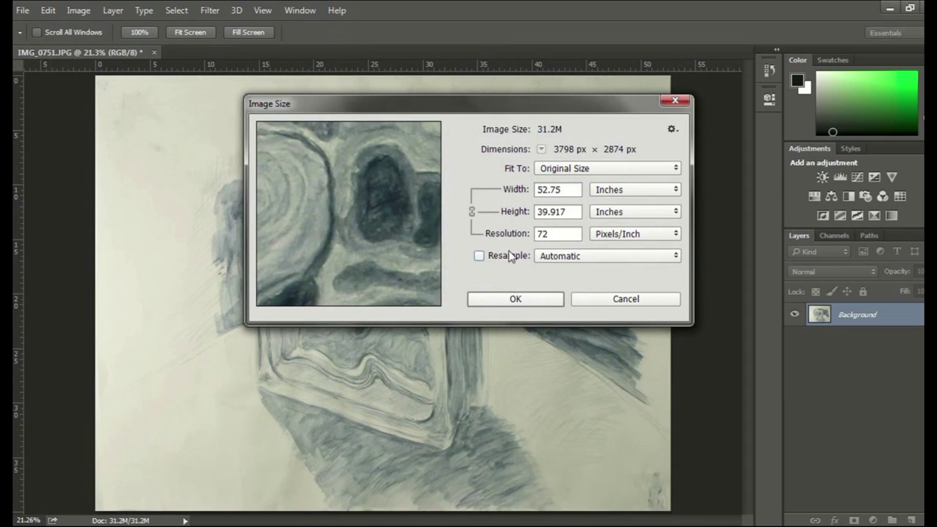
double_click(552, 234)
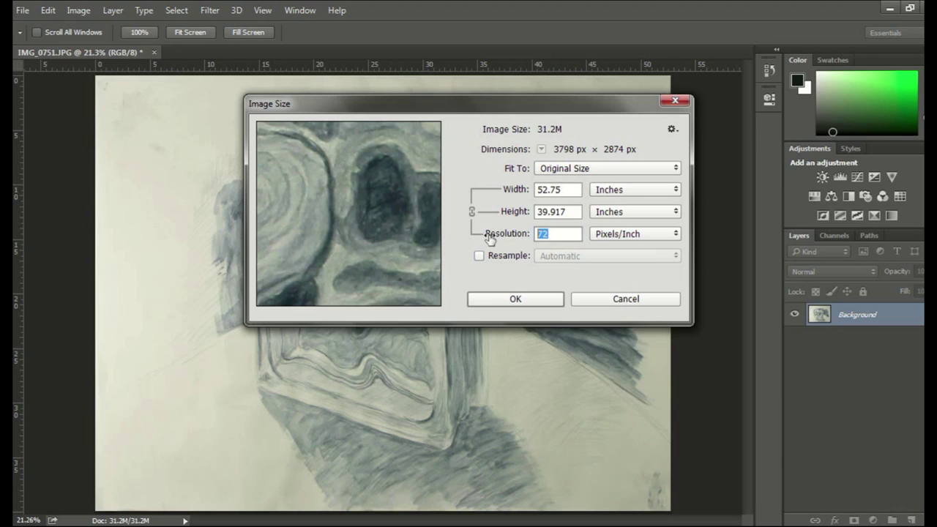
text(600)
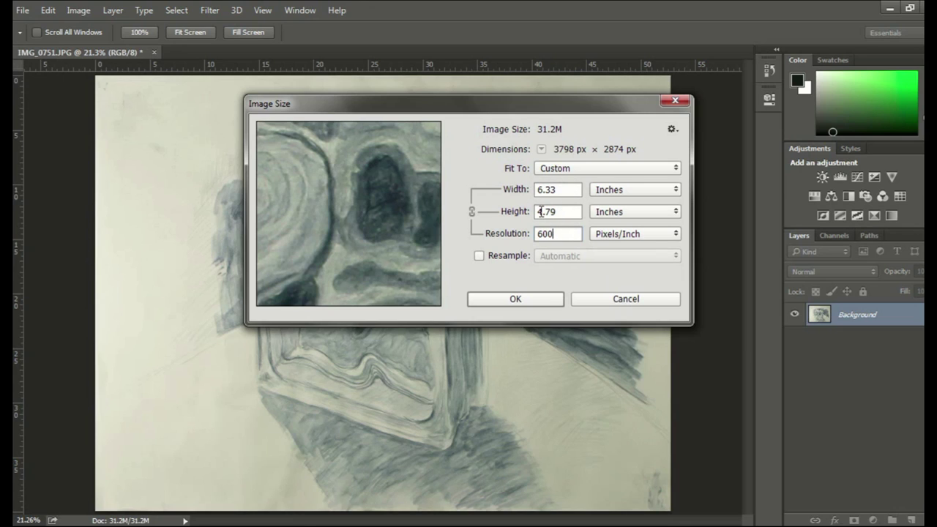
click(610, 298)
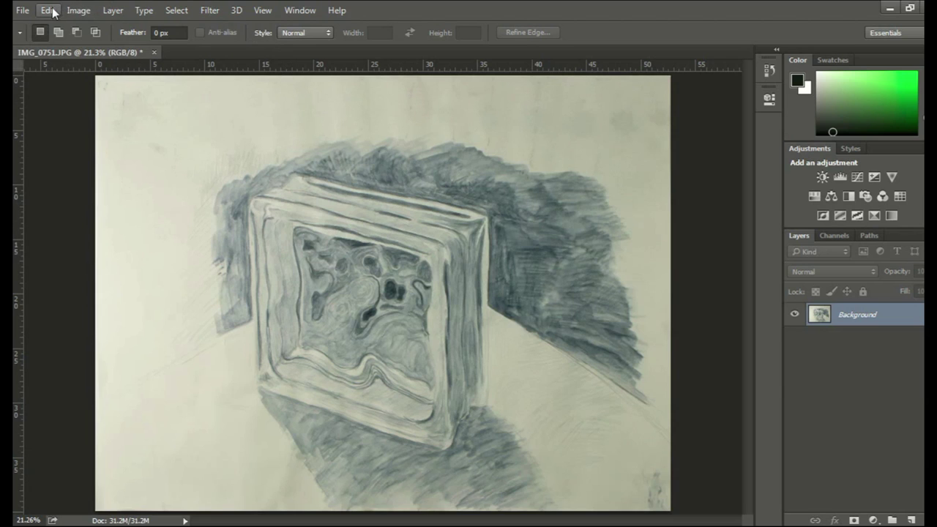
click(78, 15)
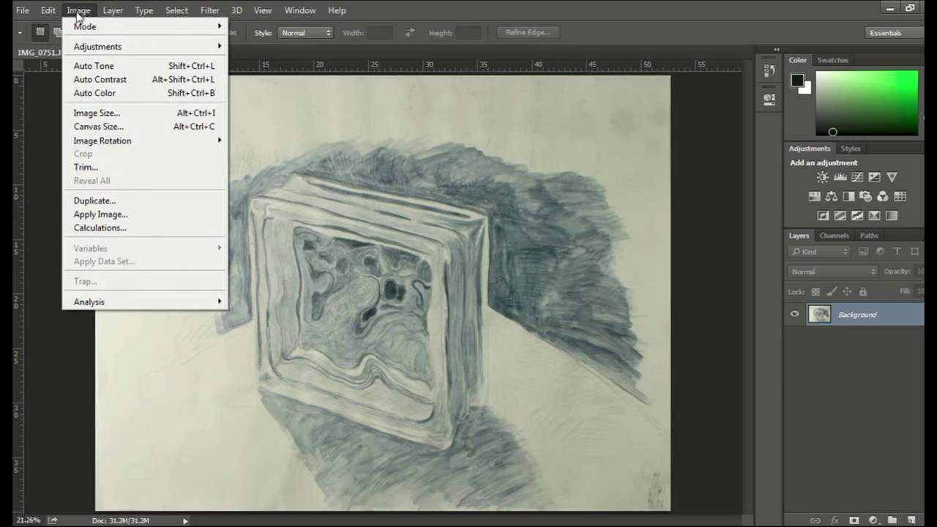
Try a 300 ppi resolution without resampling, then dismiss the Image Size dialog
click(76, 11)
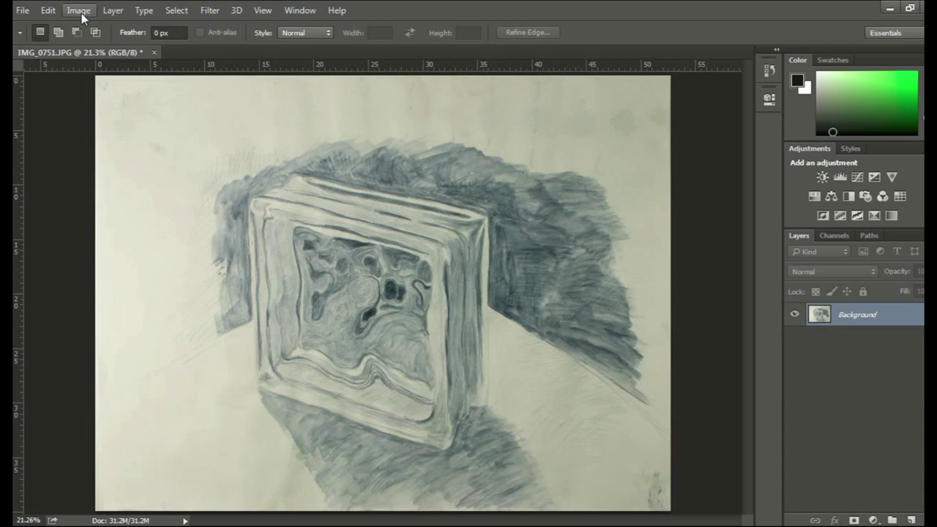
click(79, 10)
click(113, 114)
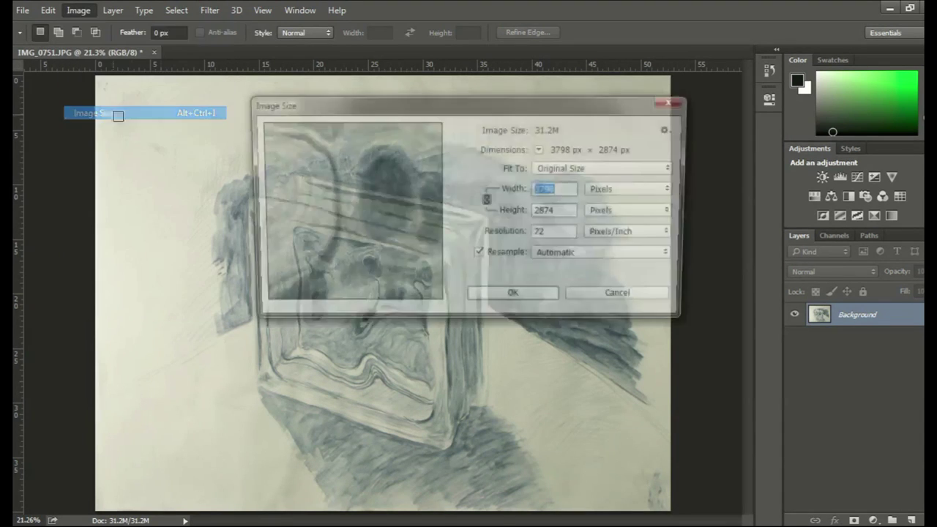
click(499, 253)
click(523, 234)
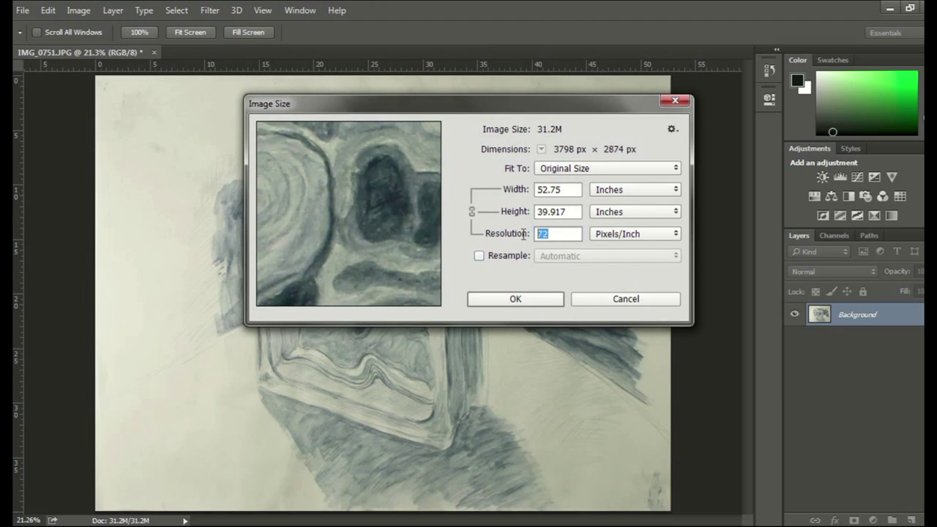
text(300)
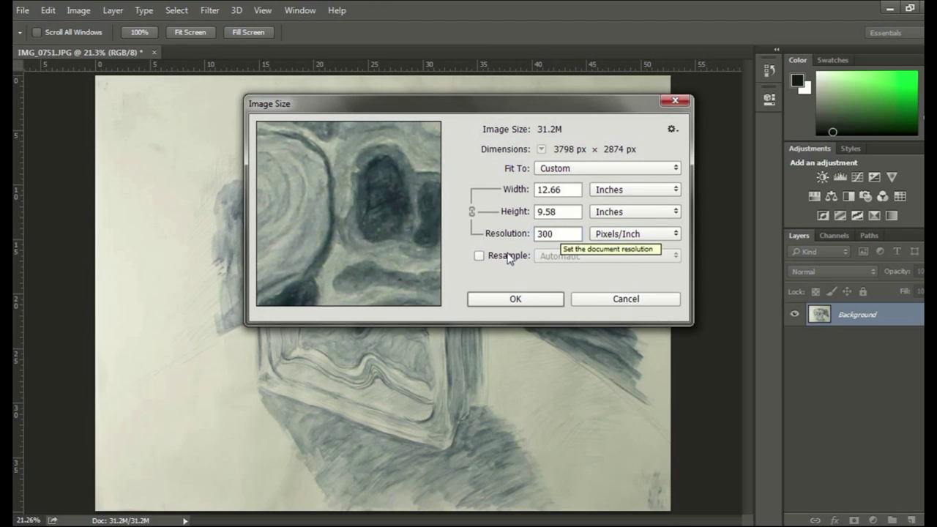
click(602, 299)
Resize the drawing width to 110 percent, making it 4178 × 3161 px
click(79, 10)
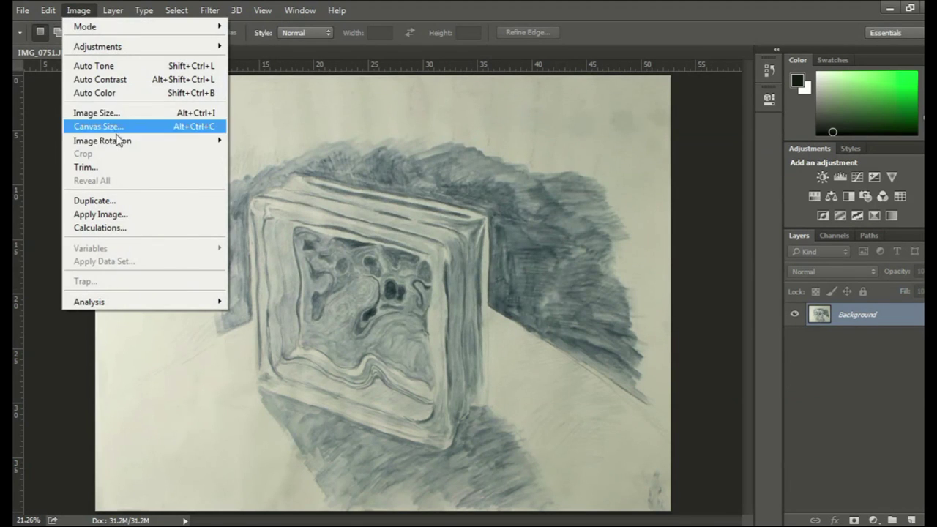
click(119, 113)
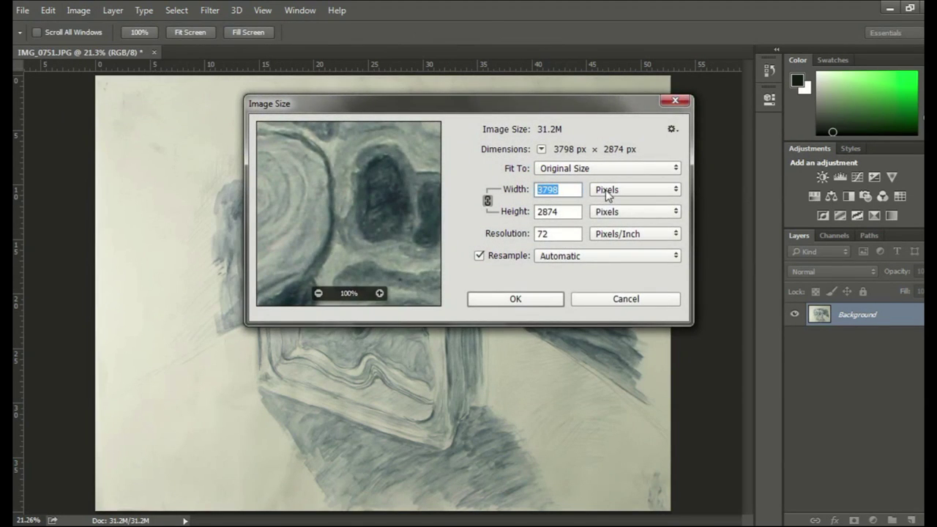
click(620, 190)
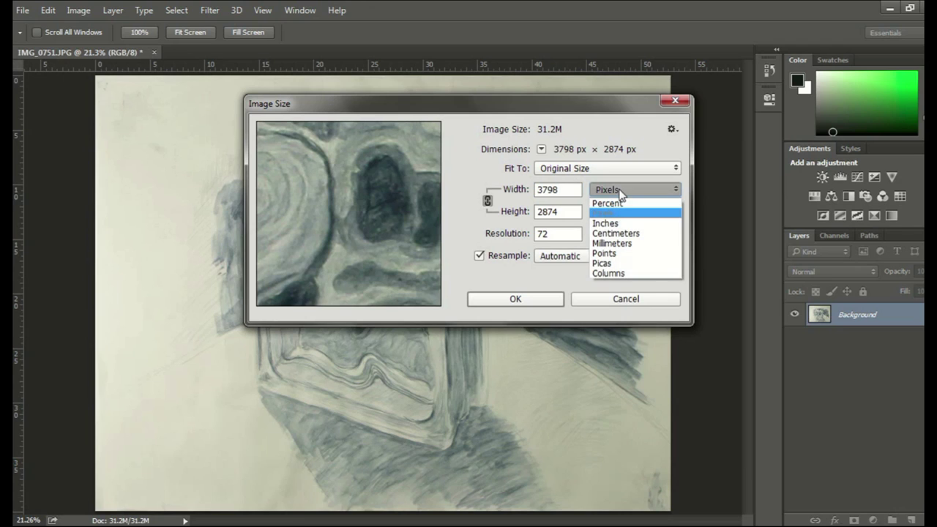
click(620, 203)
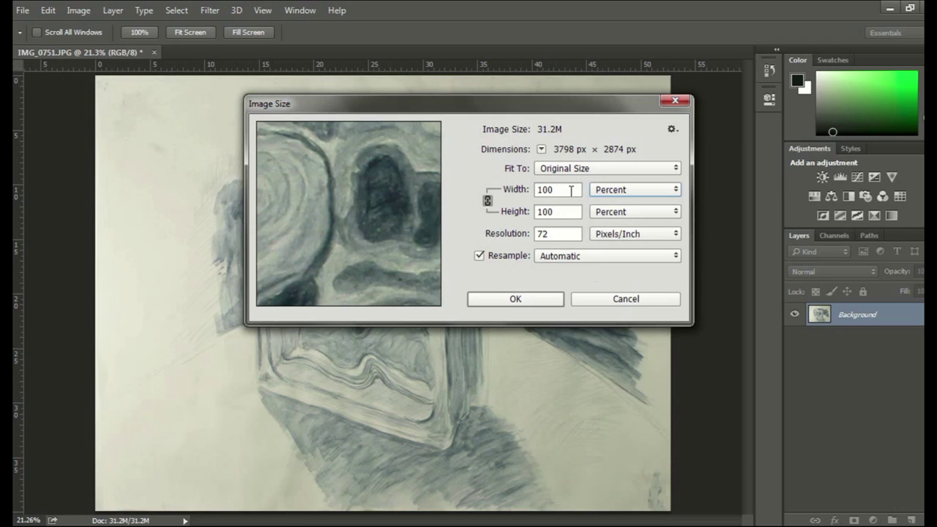
drag(571, 191, 504, 195)
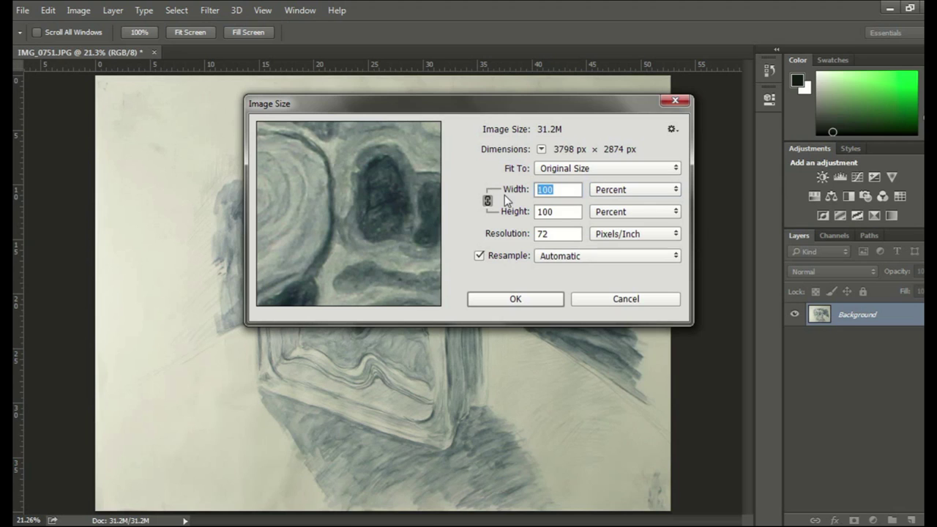
text(110)
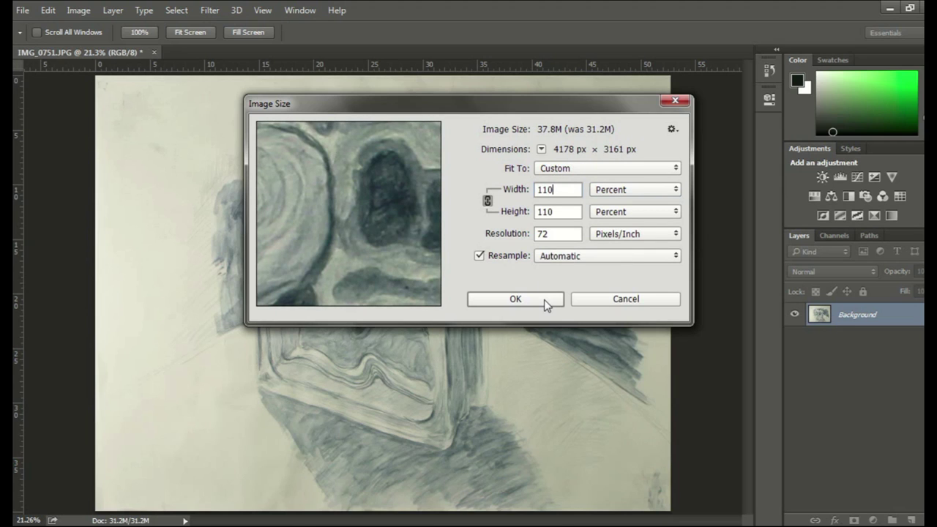
click(543, 300)
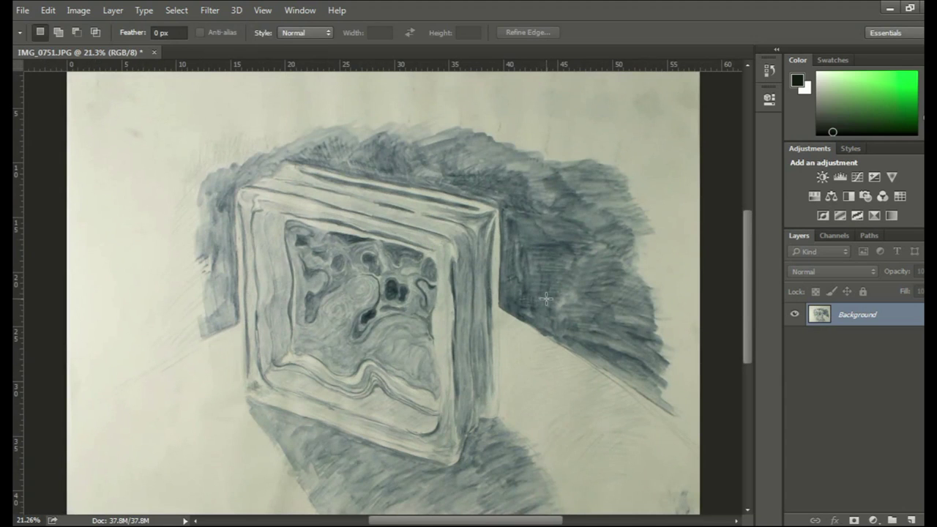
Undo the Image Size change, restoring the drawing to 31.2M
click(49, 10)
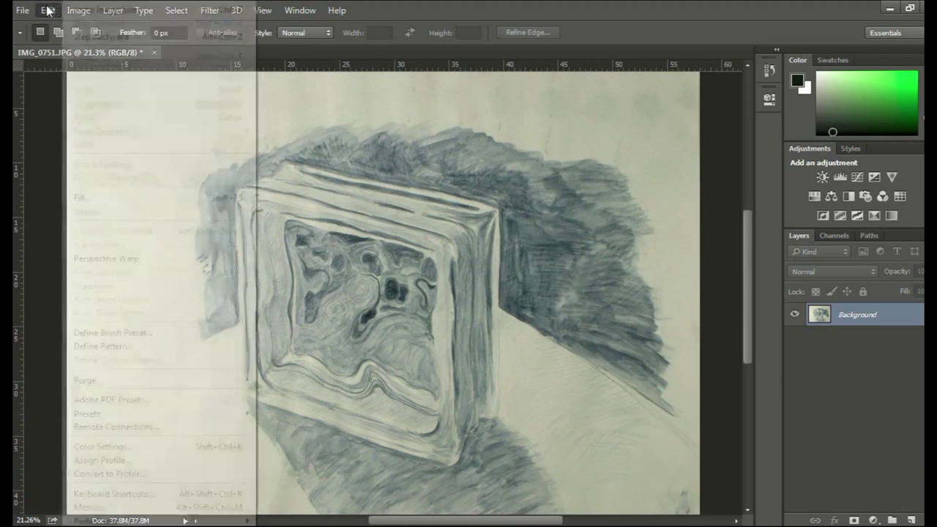
click(69, 14)
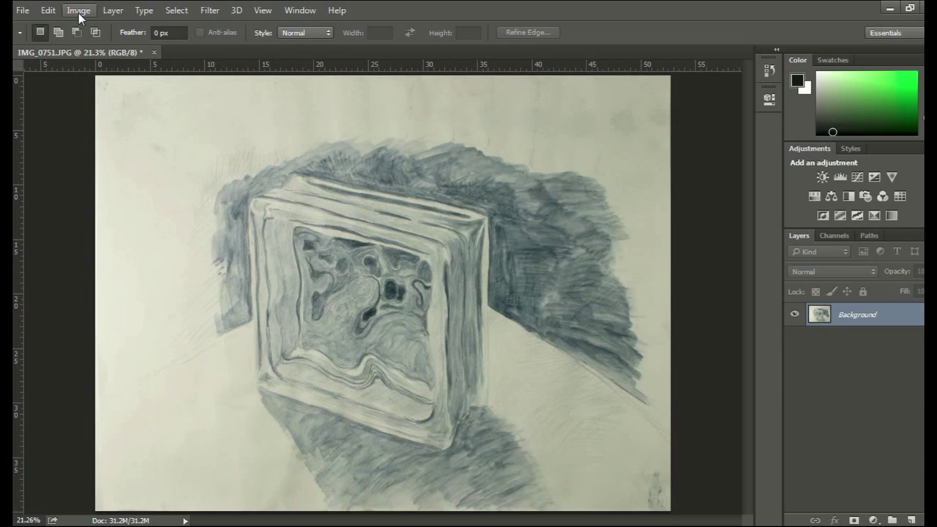
click(22, 10)
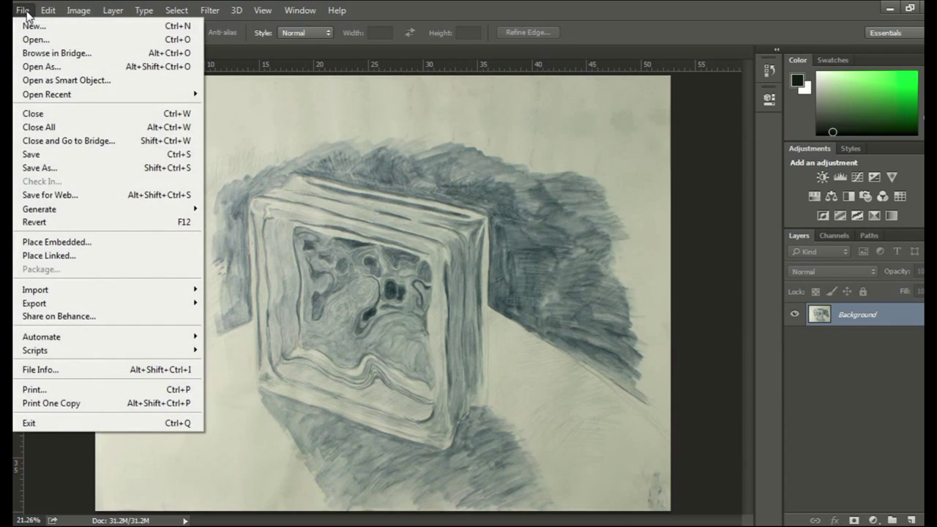
Save the drawing as 'block edited demo.jpg' at maximum JPEG quality 12
click(52, 171)
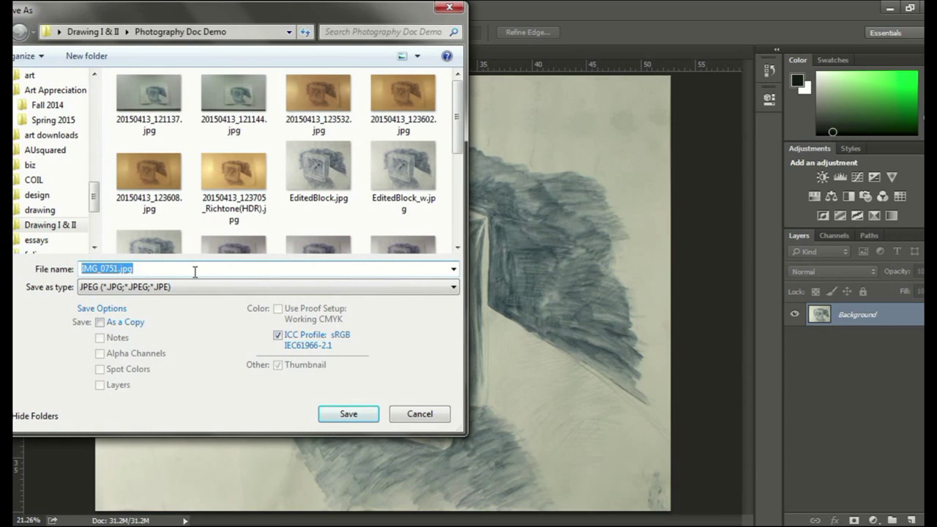
text(block edit)
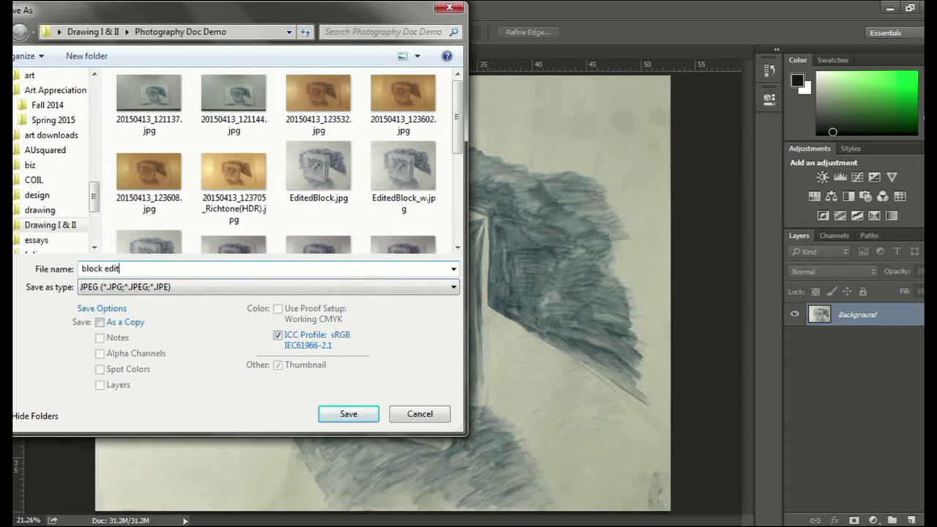
text(ed demo)
key(Return)
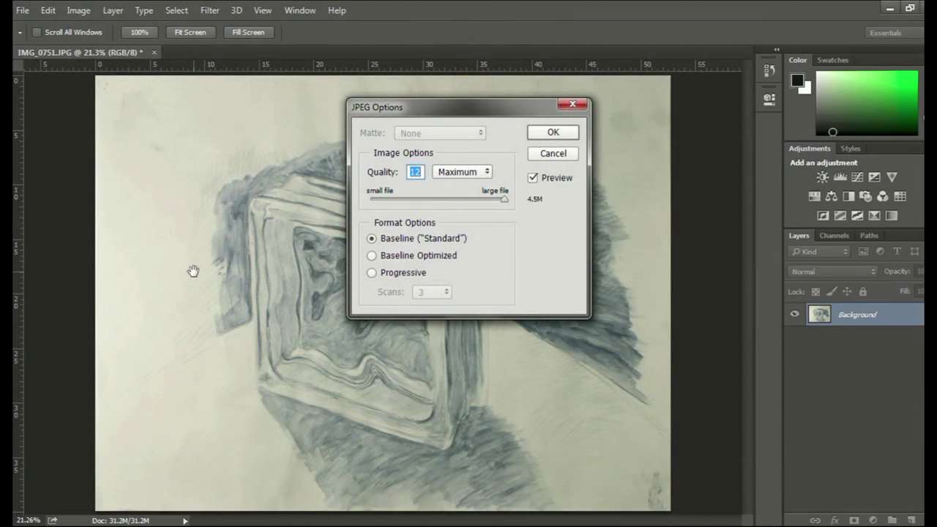
key(Return)
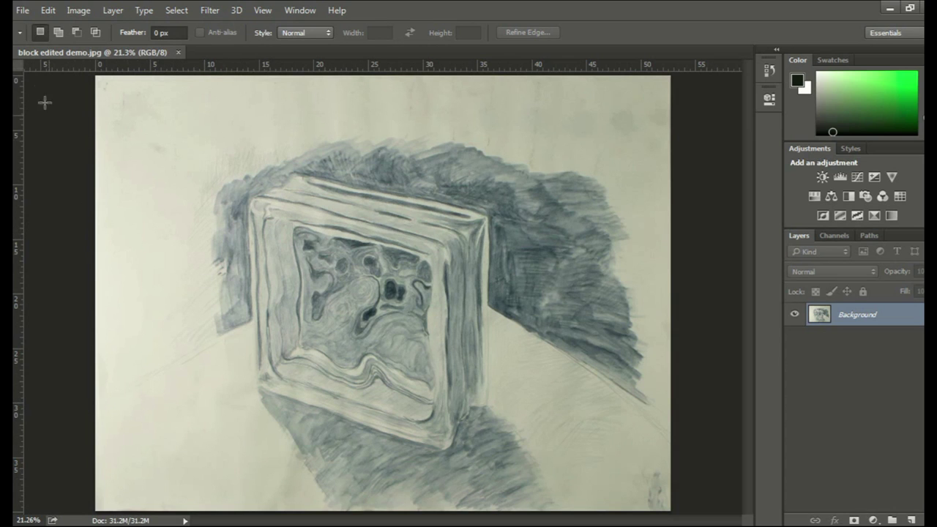
click(23, 10)
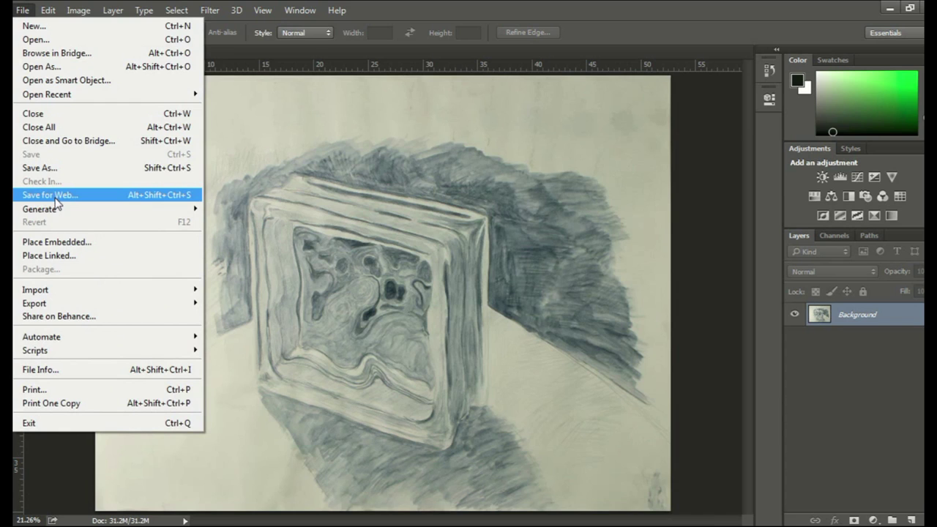
Export a Save for Web JPEG copy named 'block-edited-demo_w.jpg' at quality 60
click(51, 194)
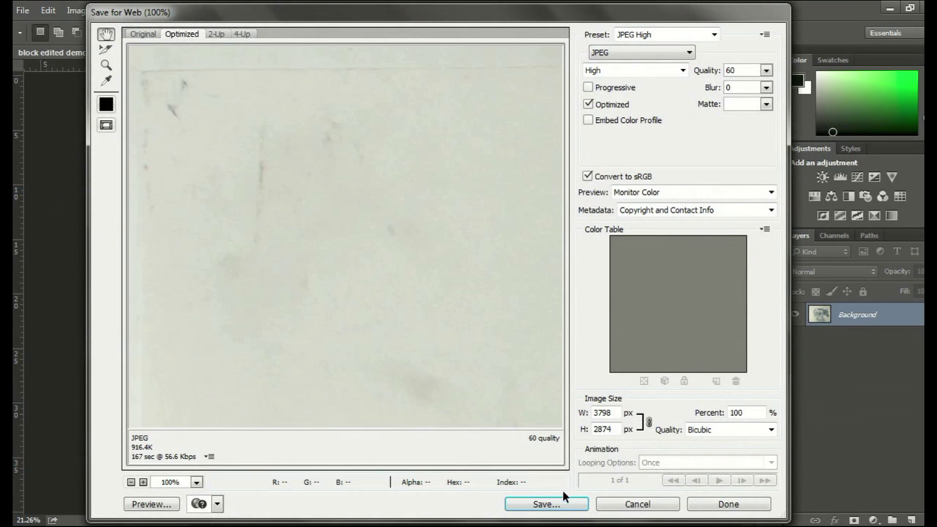
click(562, 505)
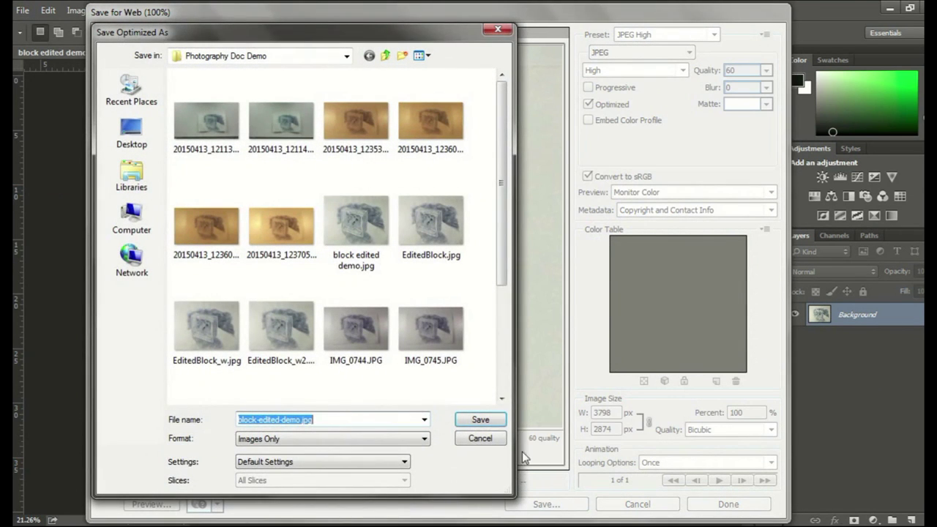
click(302, 420)
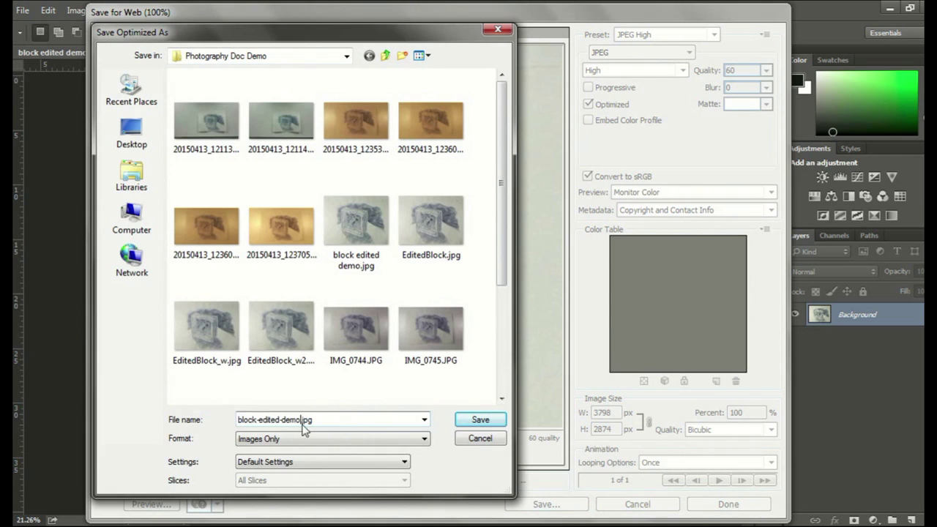
text(_w)
click(478, 423)
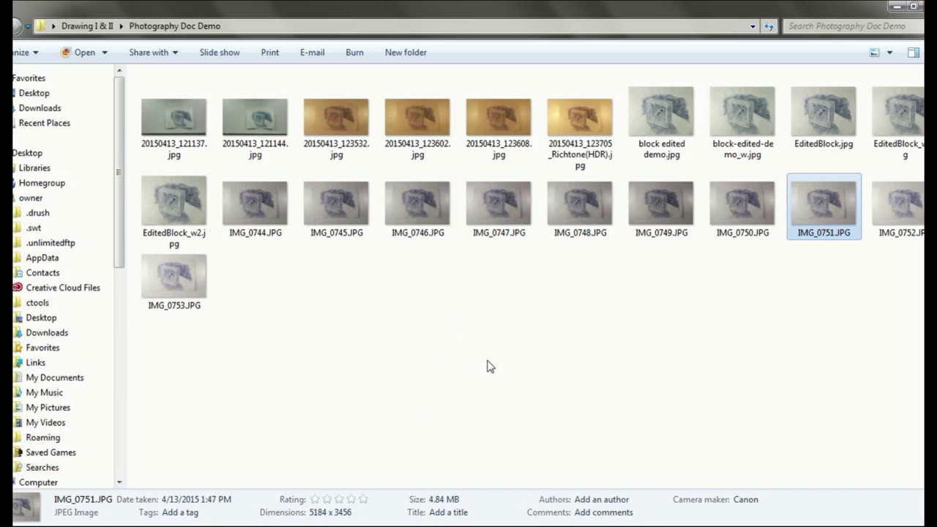
Compare block edited demo.jpg (4.57 MB) with block-edited-demo_w.jpg (917 KB), then return to Photoshop
click(668, 132)
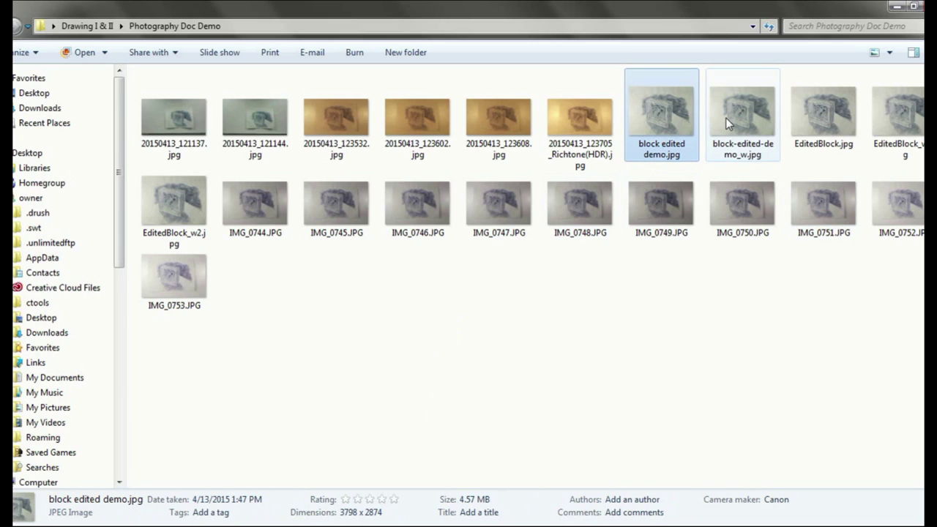
click(728, 123)
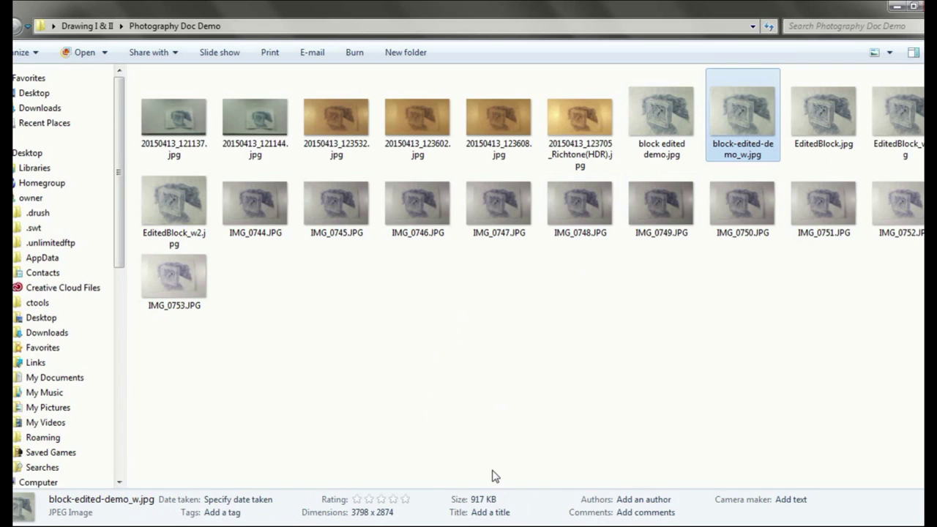
click(658, 142)
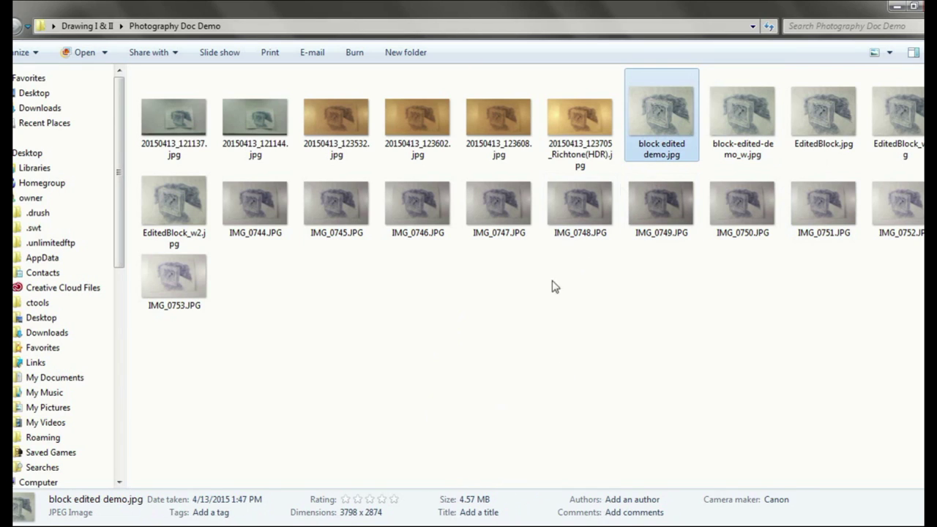
click(724, 120)
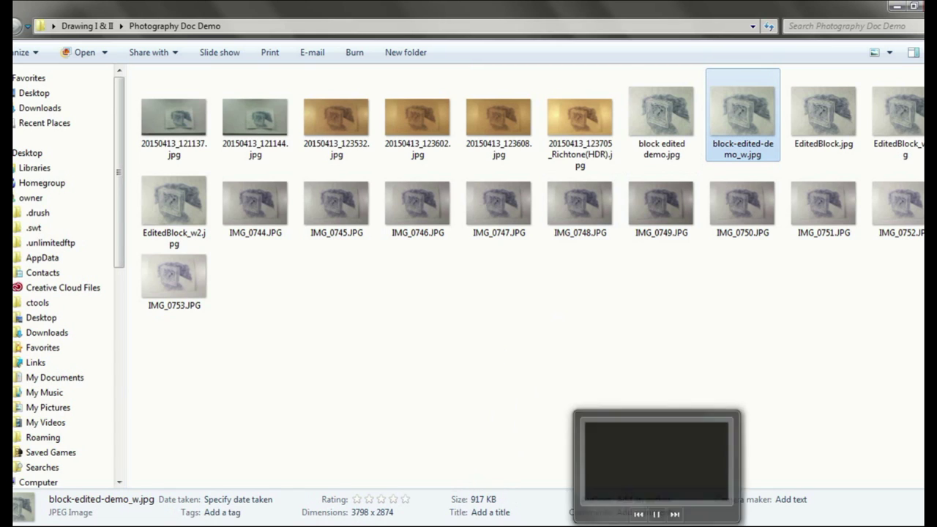
mouse_move(426, 525)
click(426, 524)
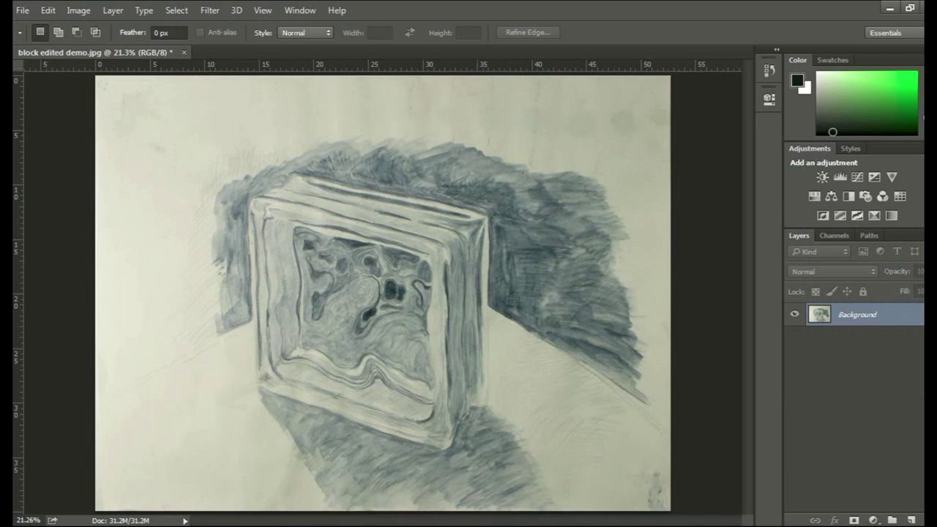
click(76, 11)
click(76, 16)
click(77, 10)
click(91, 113)
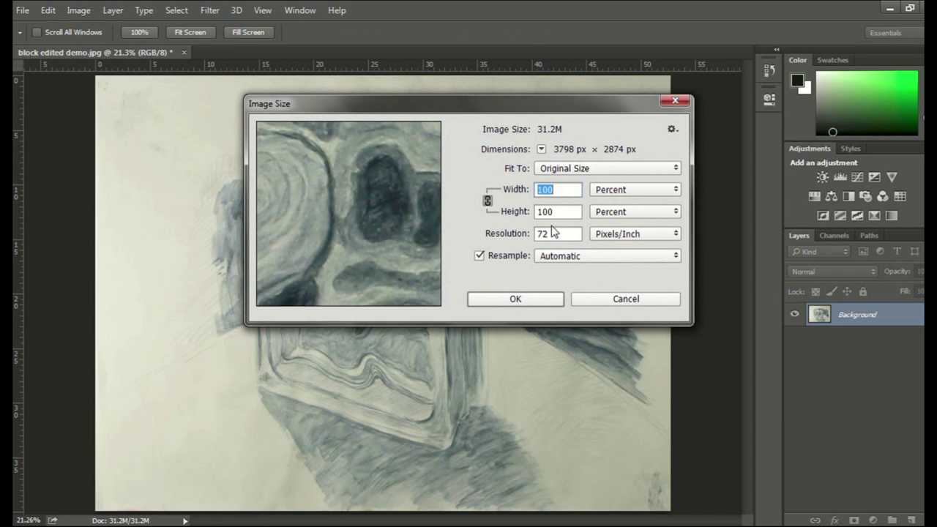
click(615, 196)
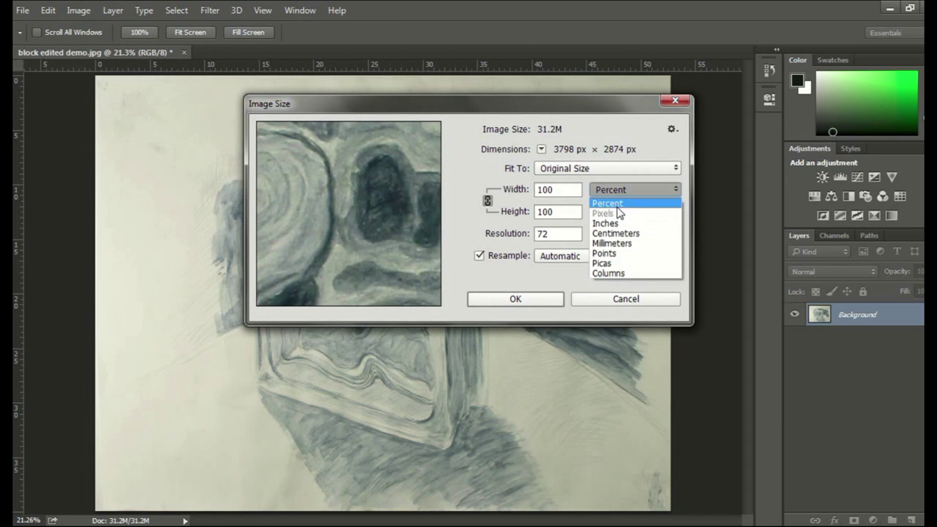
click(615, 203)
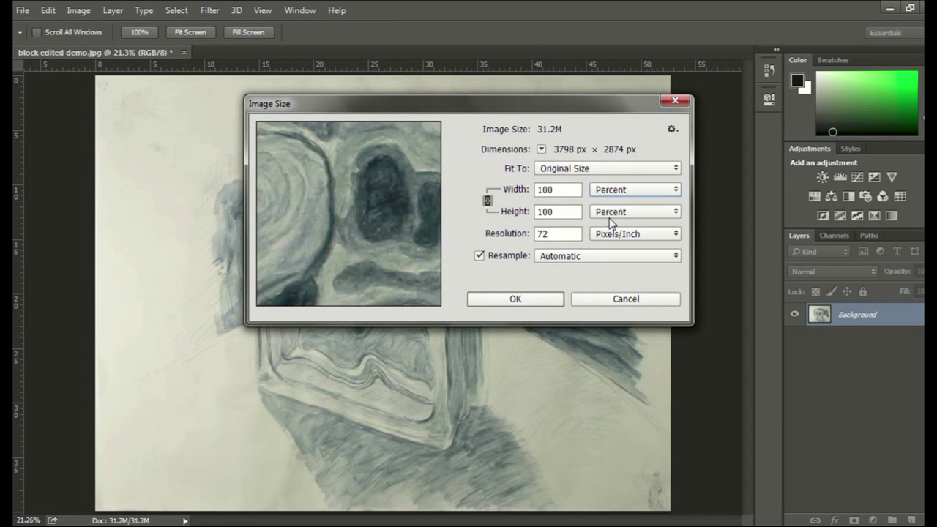
click(615, 214)
click(619, 243)
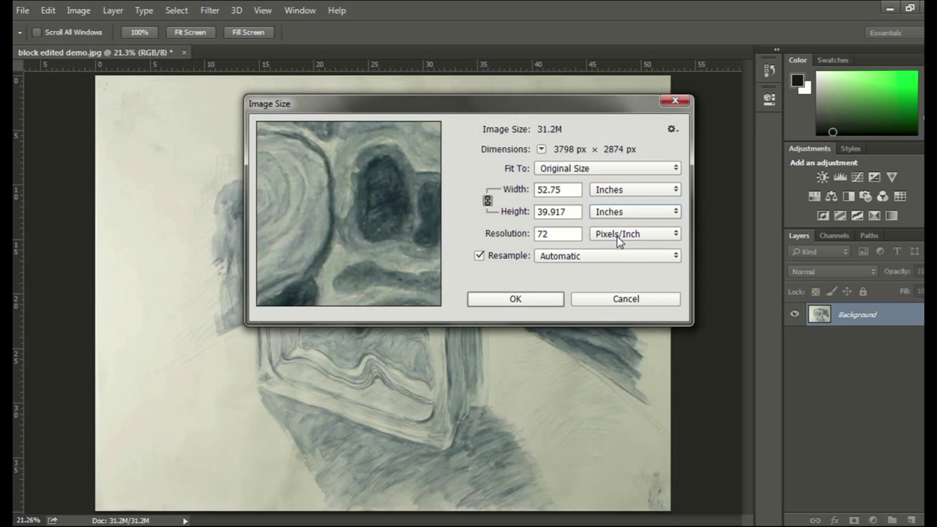
click(618, 196)
click(597, 213)
click(509, 260)
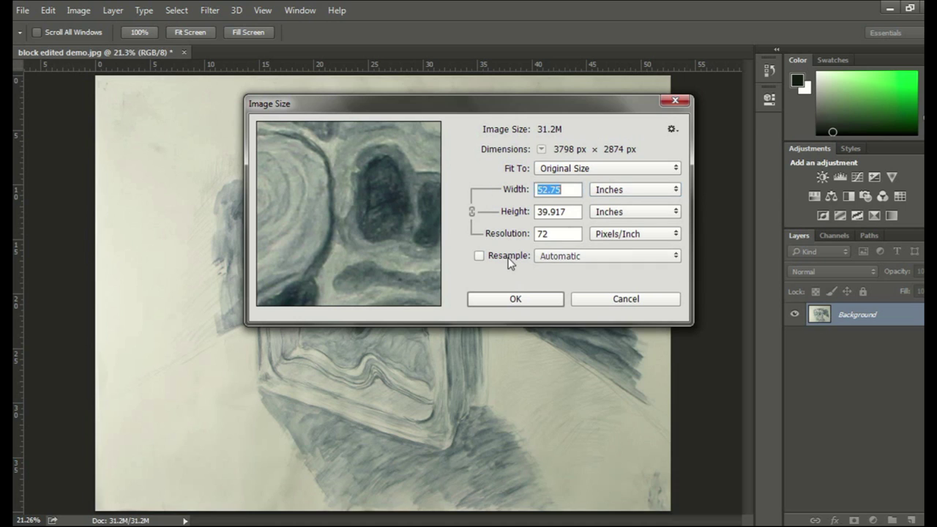
click(626, 194)
click(623, 203)
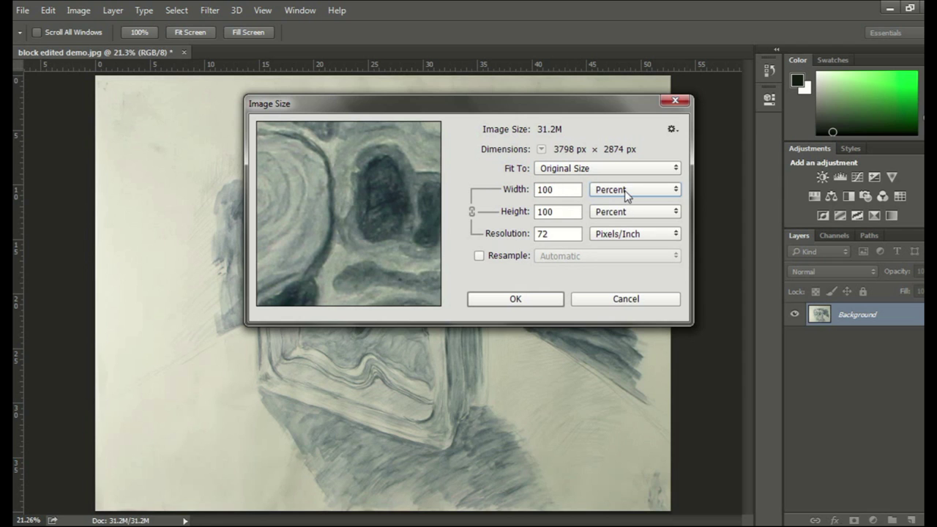
click(606, 300)
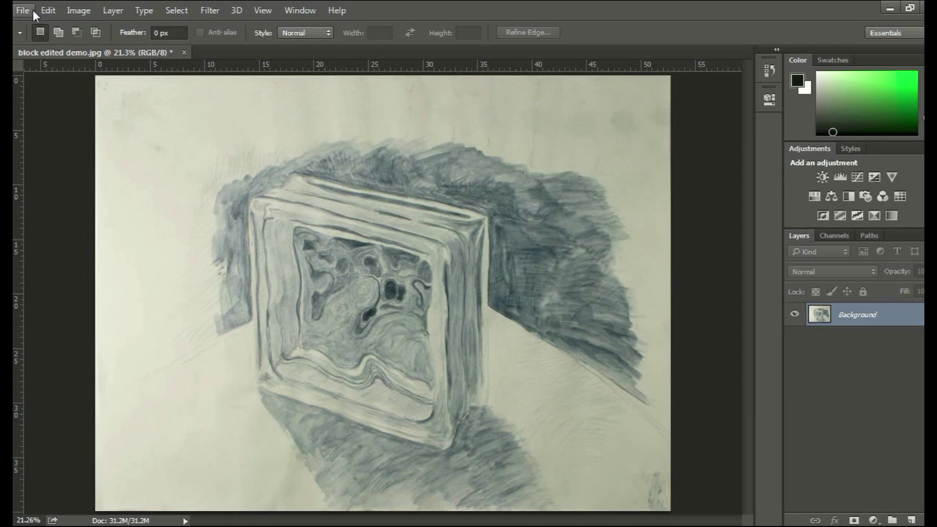
click(73, 10)
In Image Size, switch width units to inches and keep the Original Size preset
click(91, 113)
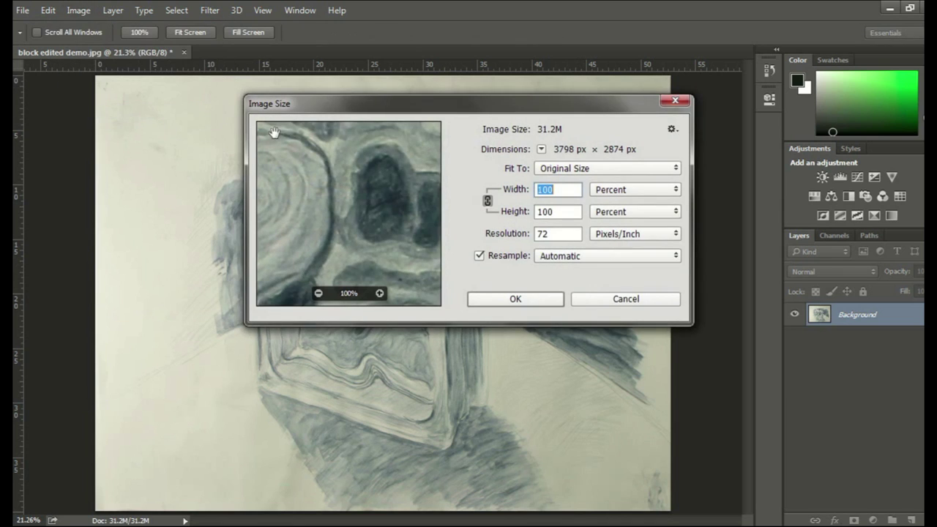
click(644, 191)
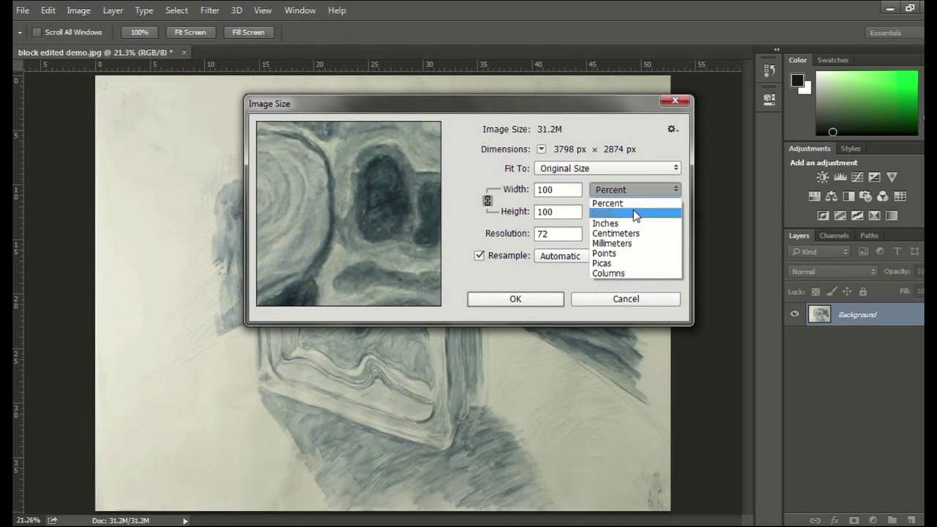
click(634, 222)
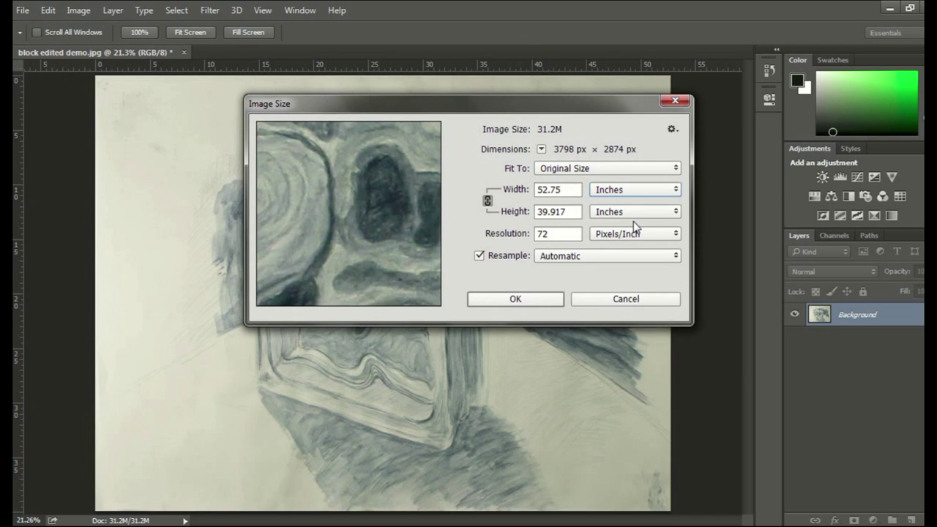
click(622, 168)
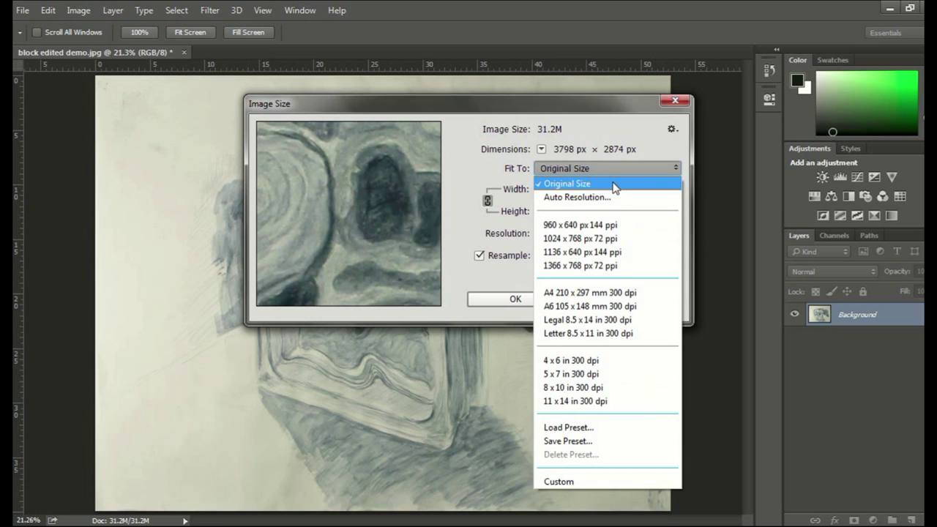
click(614, 188)
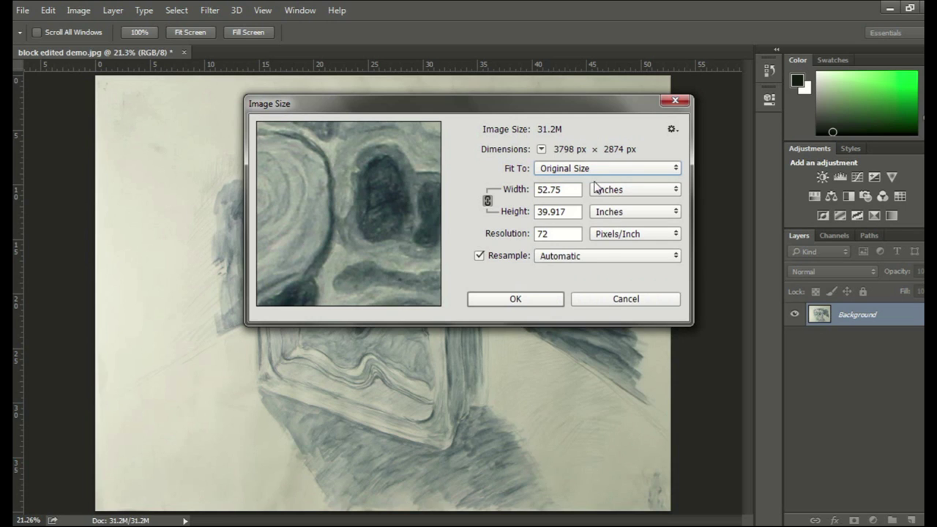
click(595, 188)
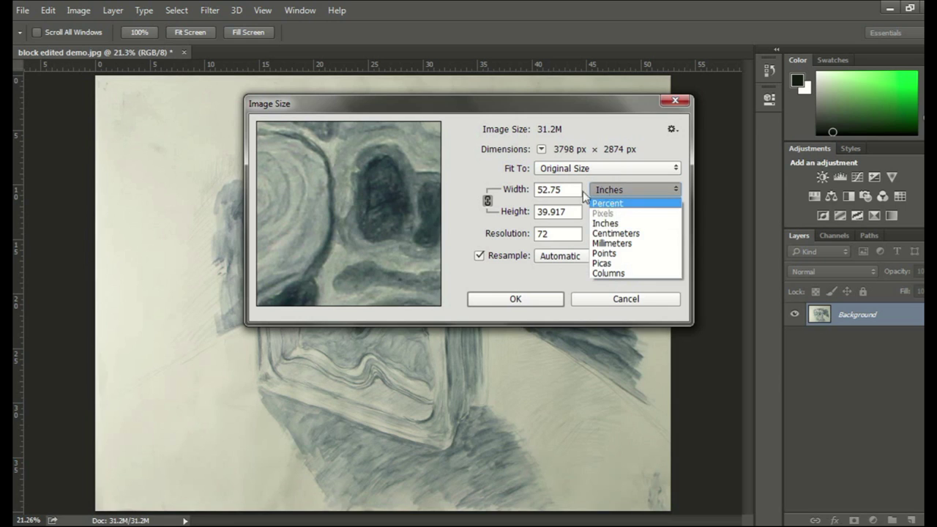
click(605, 223)
Set the width to 15 inches with resampling on, previewing 1080 × 817 px
click(513, 257)
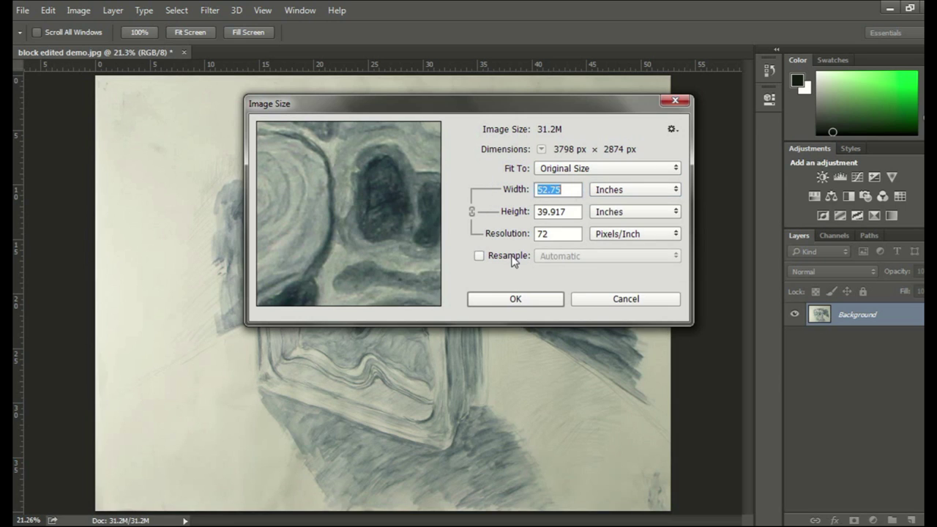
click(648, 192)
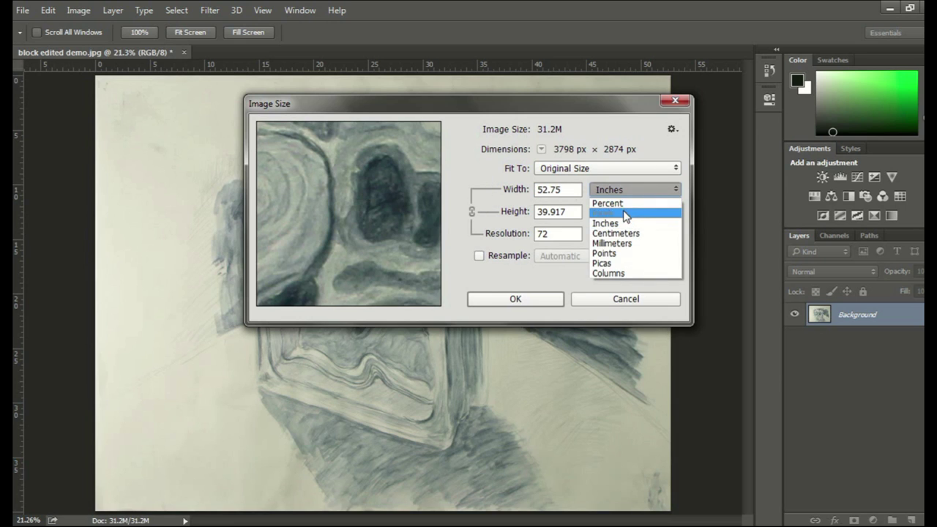
click(635, 205)
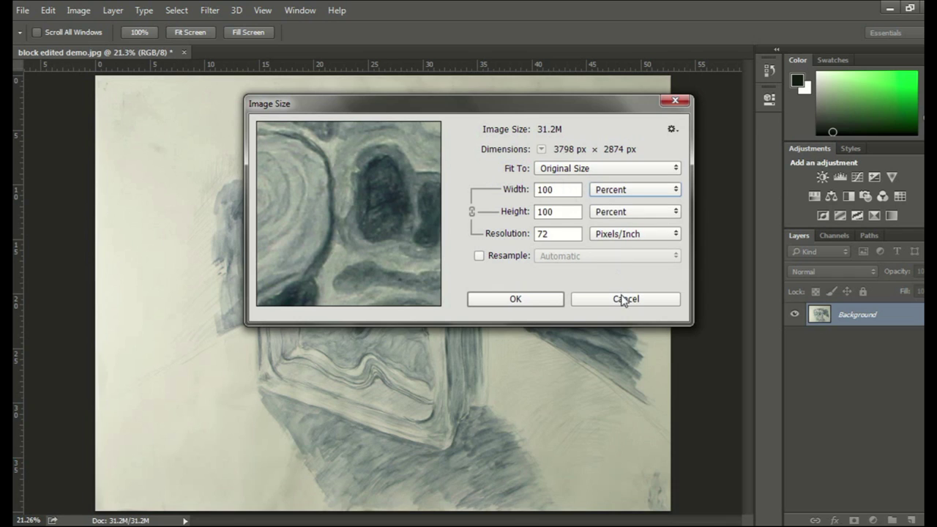
click(604, 190)
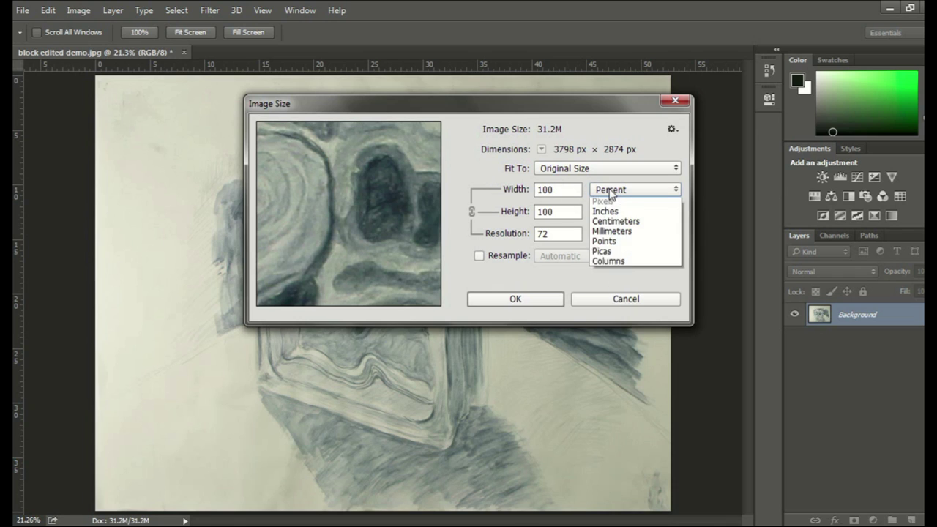
click(607, 223)
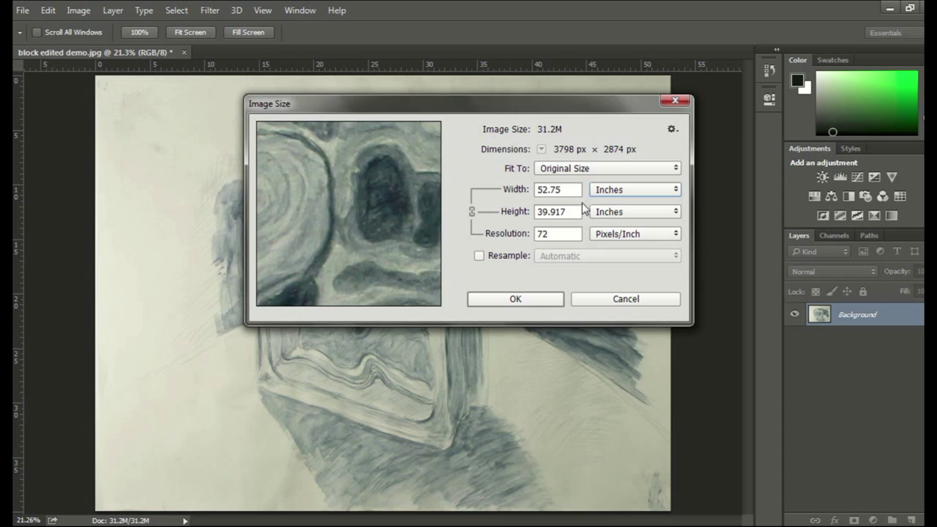
click(511, 258)
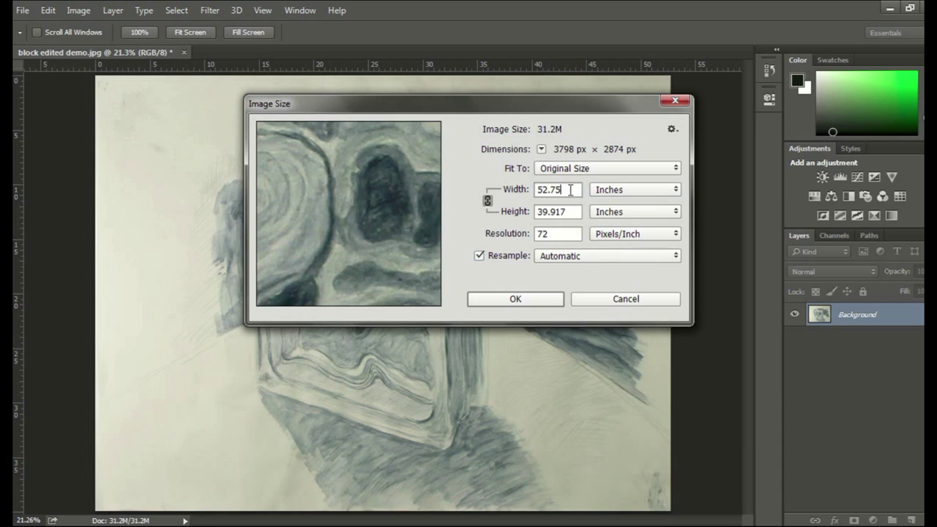
click(511, 192)
text(15)
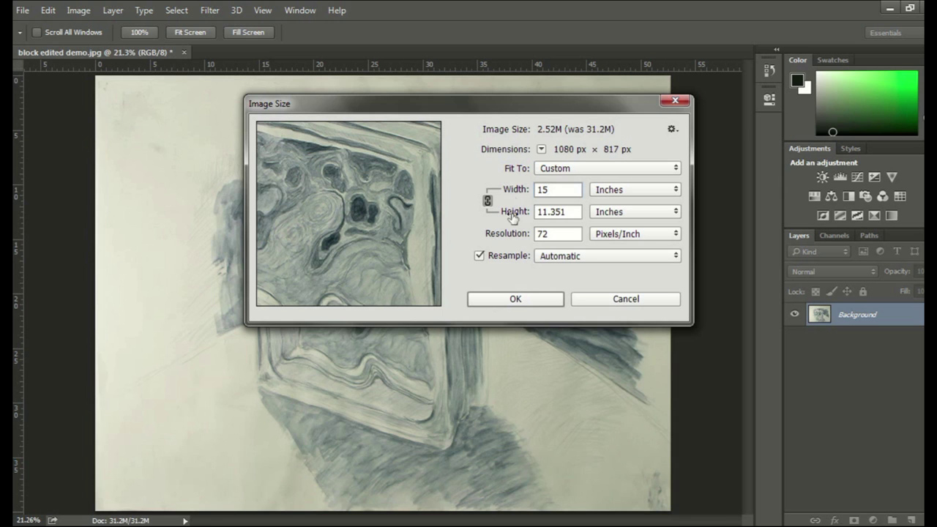
Apply the 1080 × 817 px resize and export a web JPEG named 'block-edited-demo_w2.jpg'
click(515, 299)
click(22, 10)
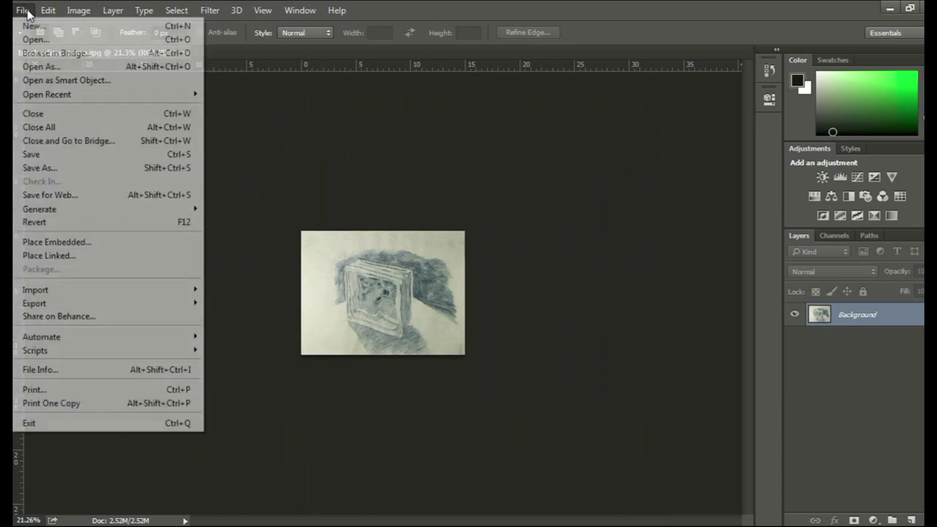
click(67, 200)
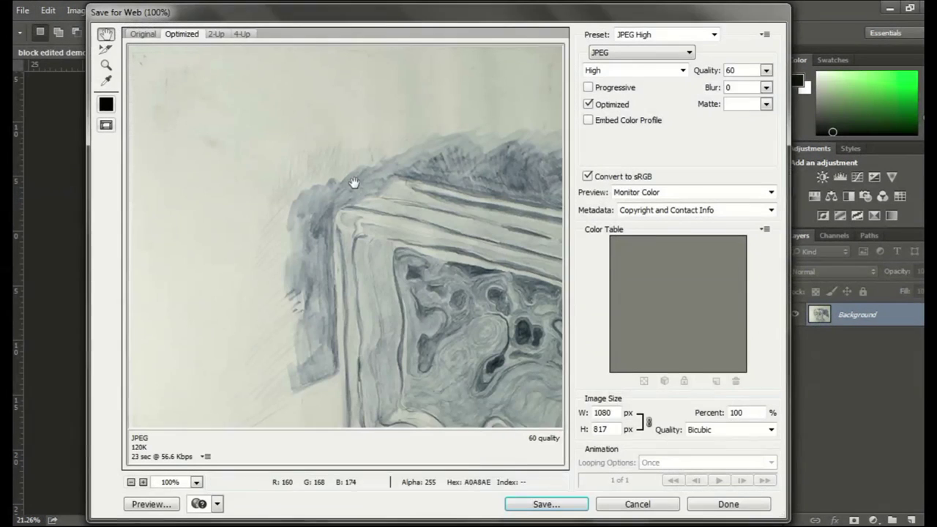
click(545, 504)
click(300, 421)
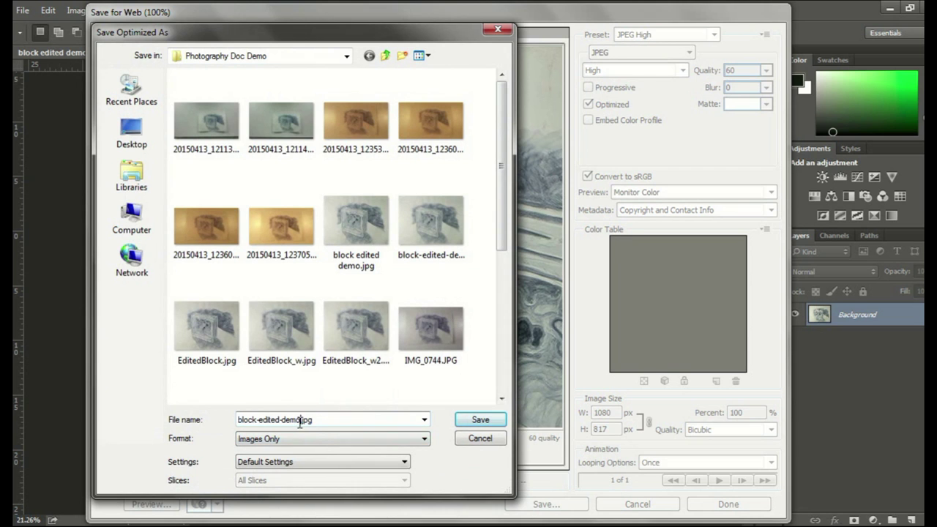
text(_w2)
key(Return)
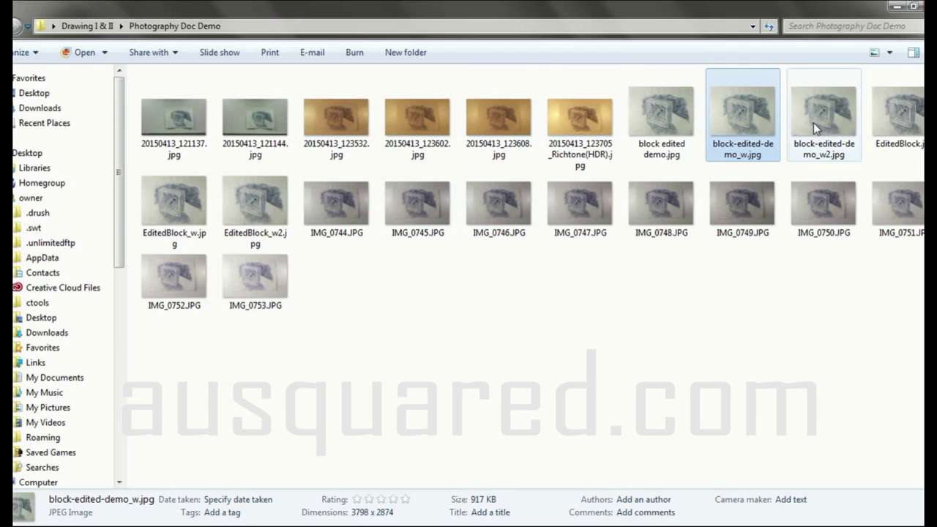
Open block-edited-demo_w2.jpg in Photo Gallery and step back to block edited demo.jpg
click(817, 122)
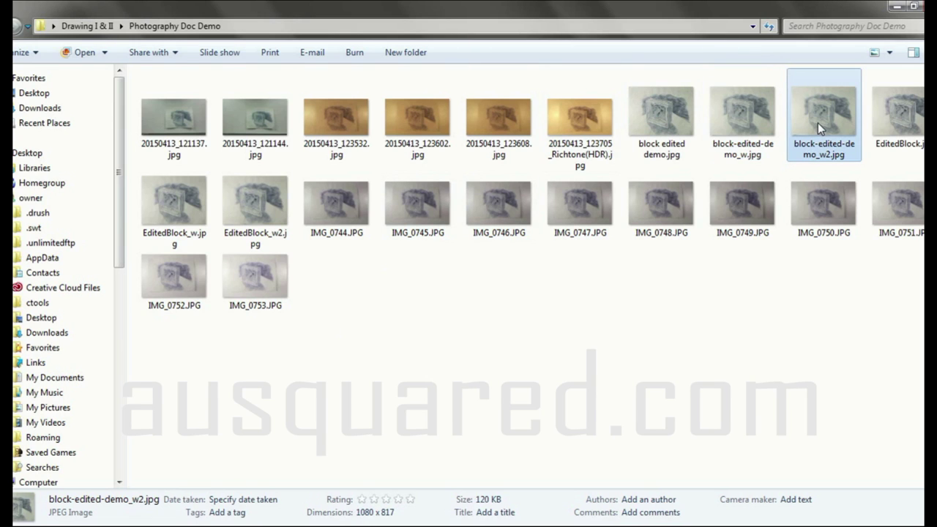
double_click(818, 122)
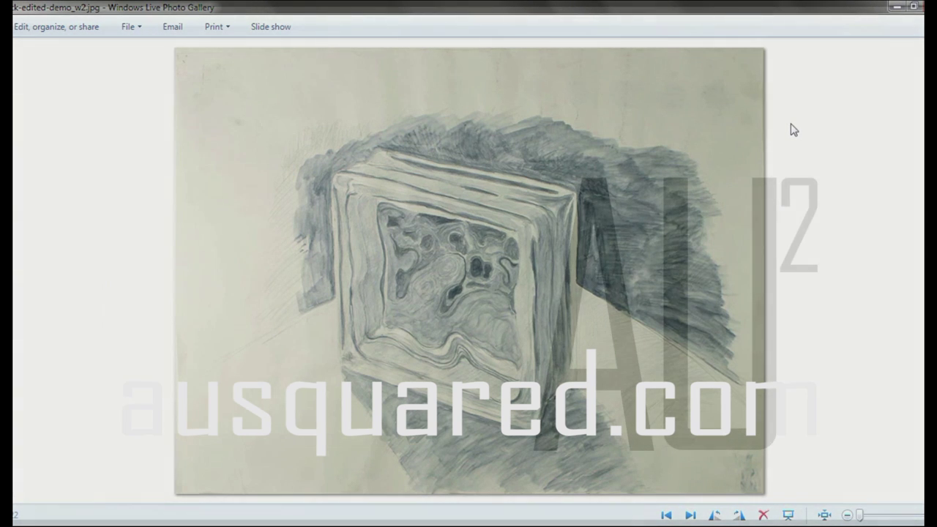
key(Left)
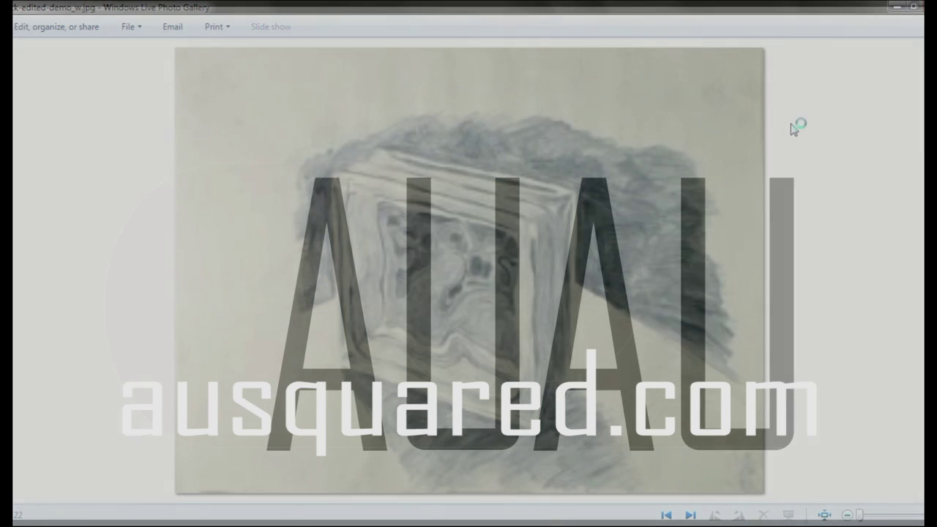
key(Left)
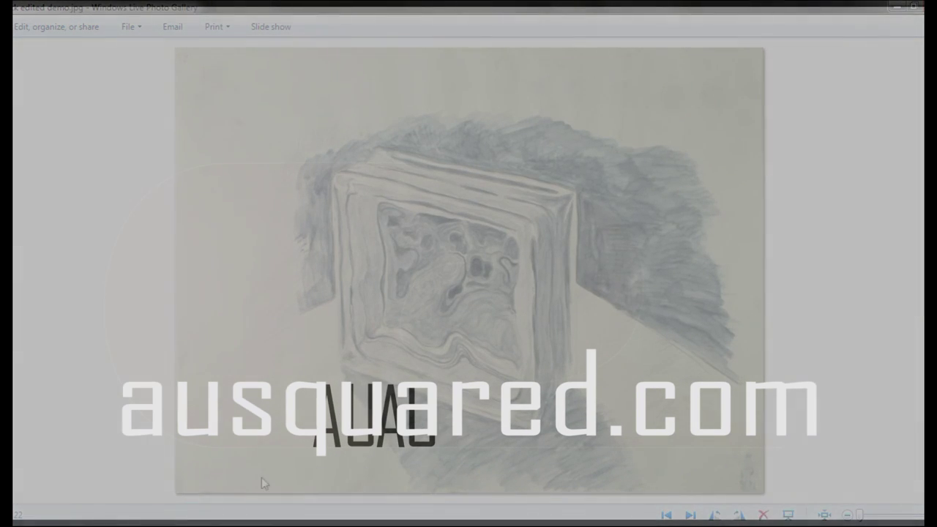